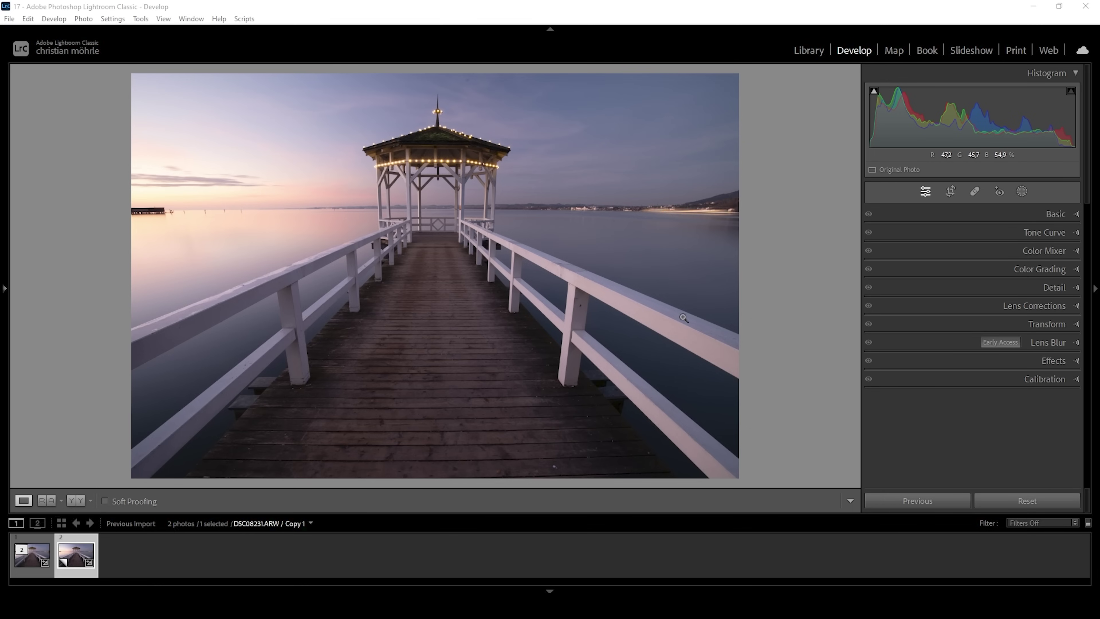
Enable Remove Chromatic Aberration in the lens corrections and inspect the pavilion's roof edge up close
left_click(1065, 305)
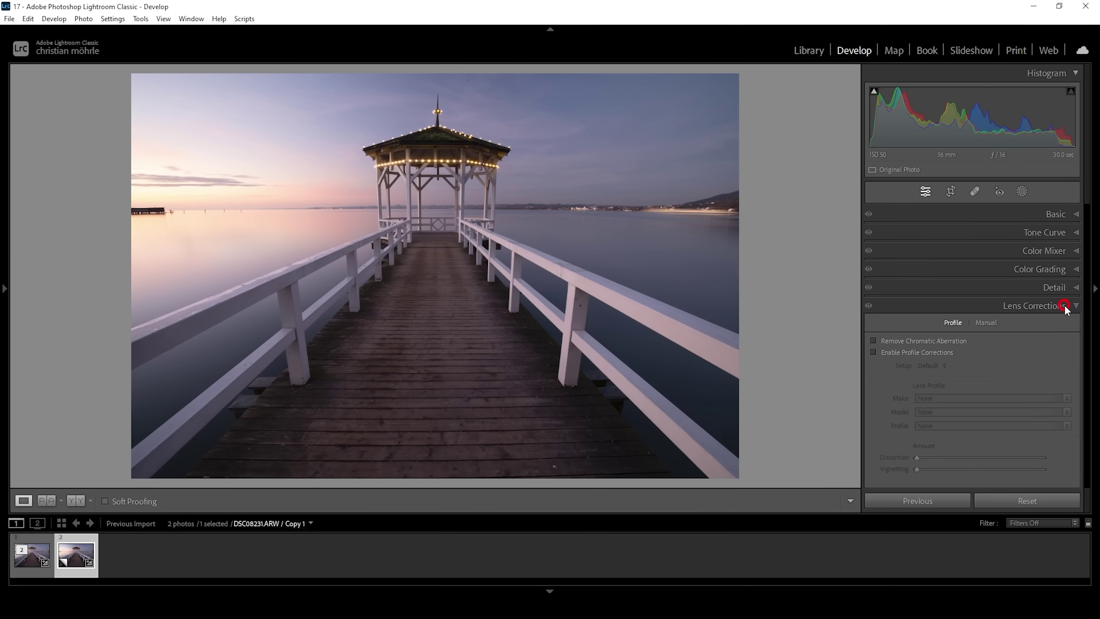
left_click(880, 339)
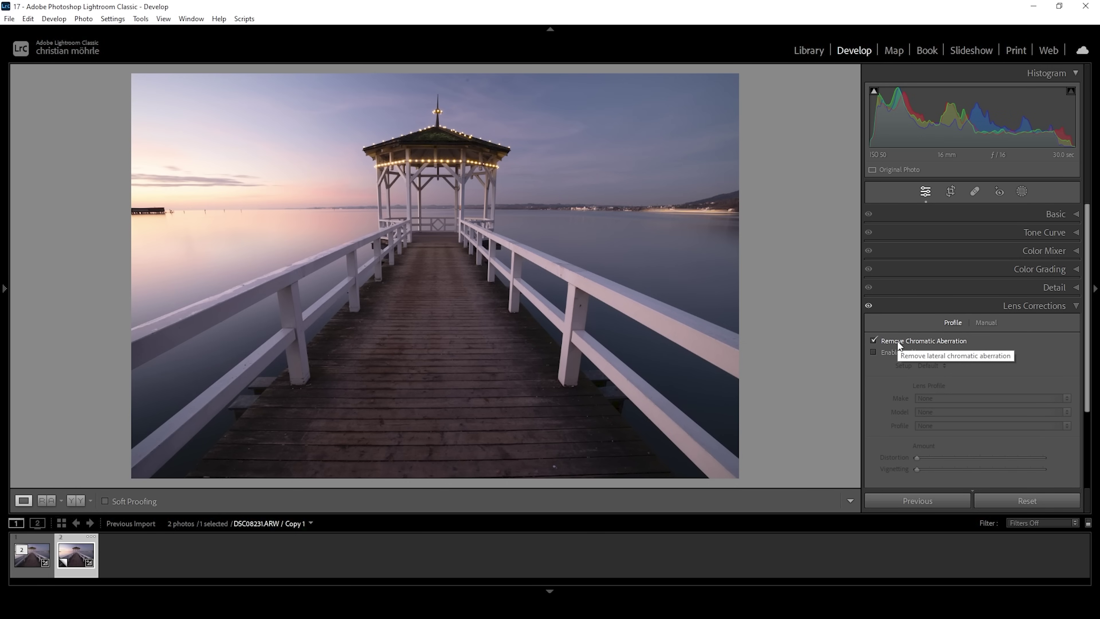
left_click(367, 142)
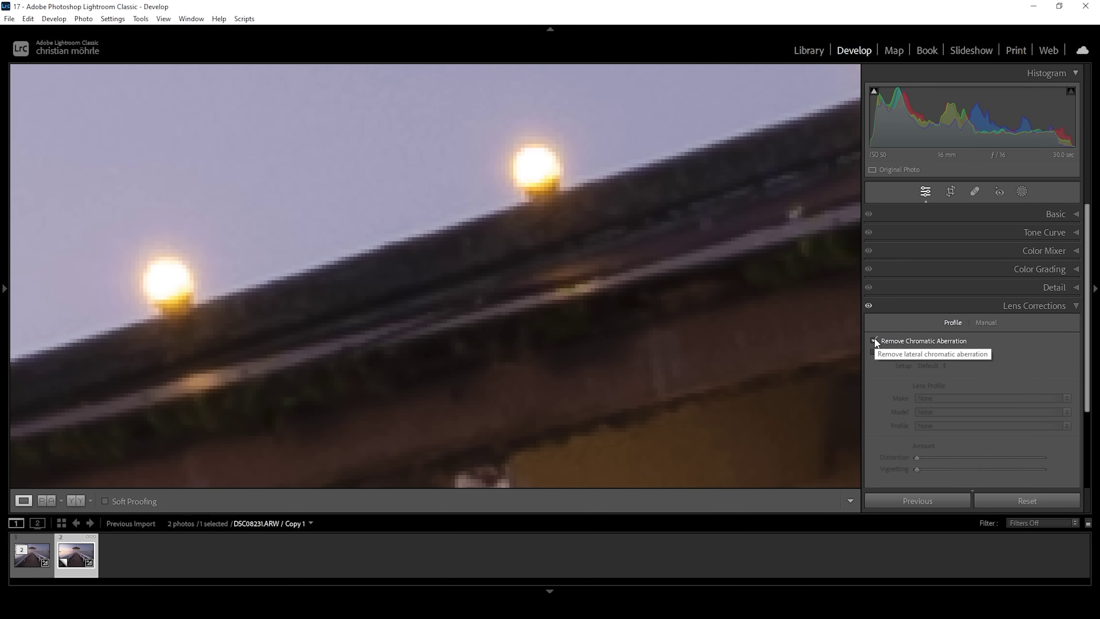
left_click(874, 341)
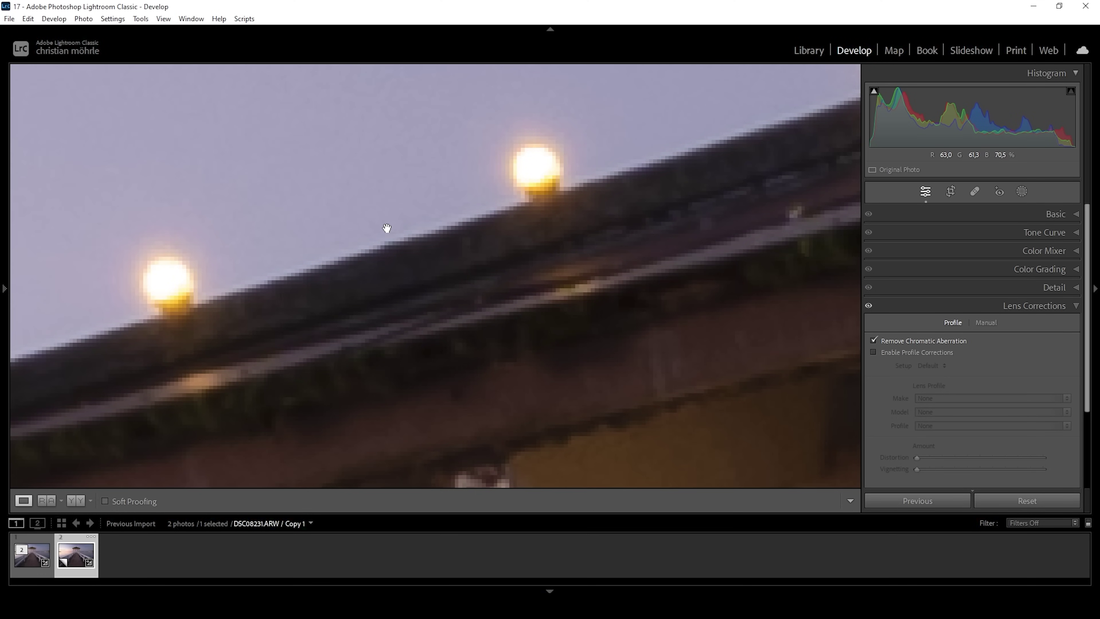
left_click(401, 256)
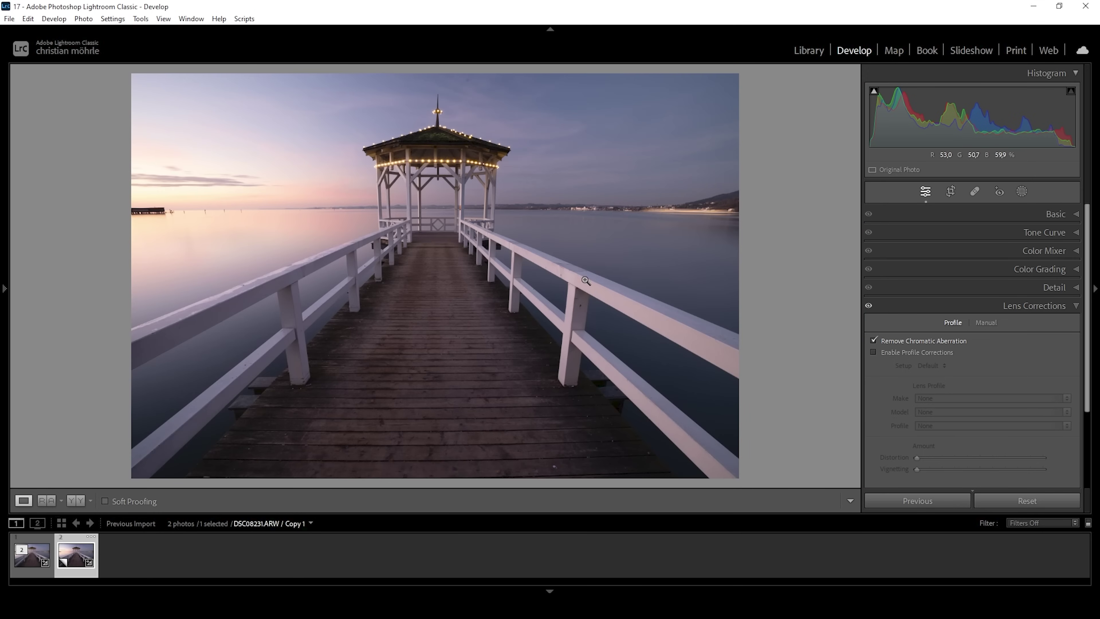
Compare the photo repeatedly with and without the lens profile corrections, leaving Enable Profile Corrections switched off
left_click(874, 351)
left_click(873, 352)
left_click(874, 352)
left_click(873, 352)
left_click(874, 352)
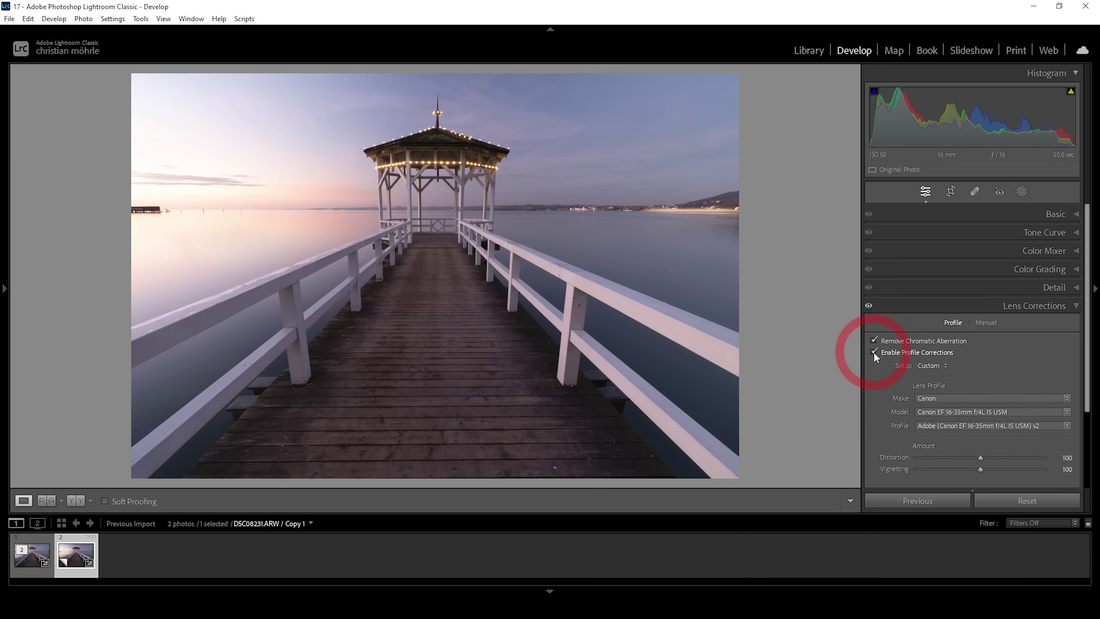
left_click(874, 352)
left_click(873, 351)
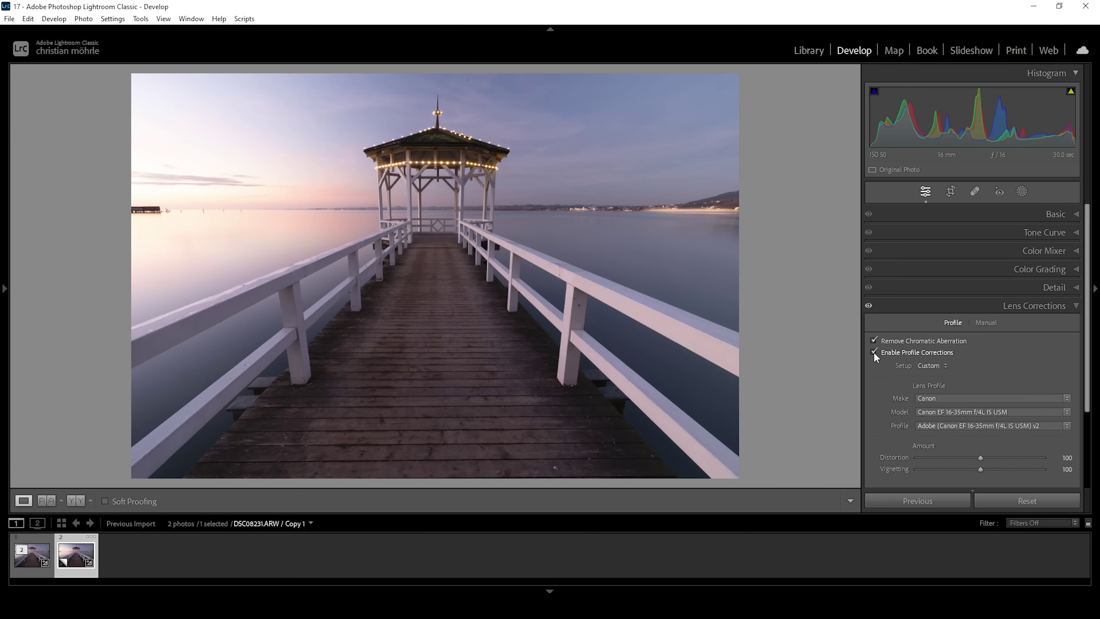
left_click(873, 352)
left_click(873, 352)
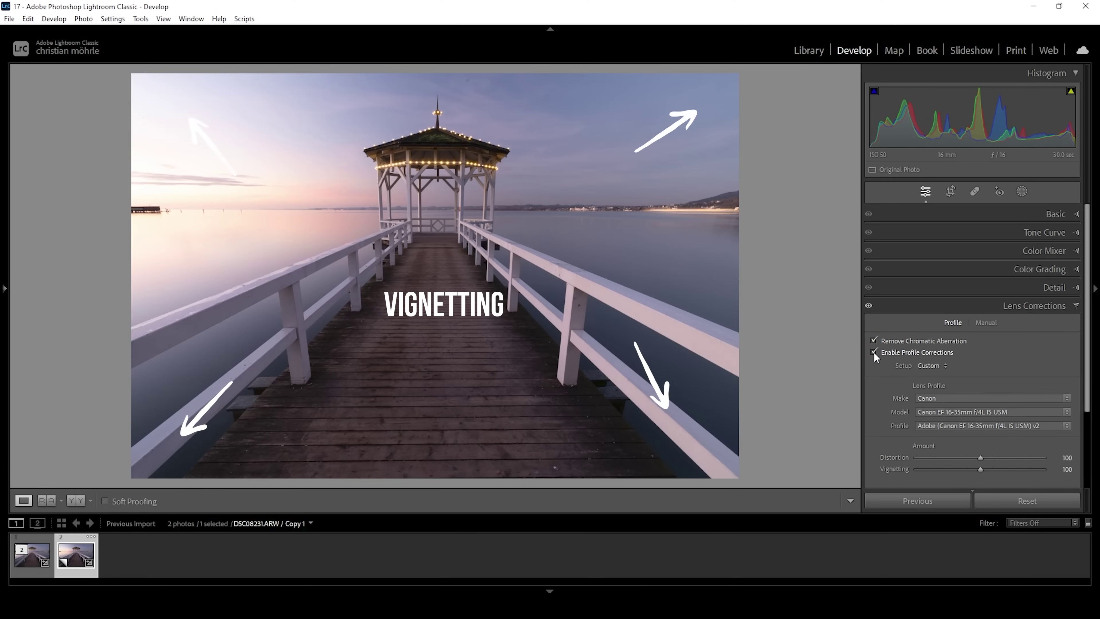
left_click(873, 352)
left_click(873, 351)
left_click(873, 352)
left_click(873, 352)
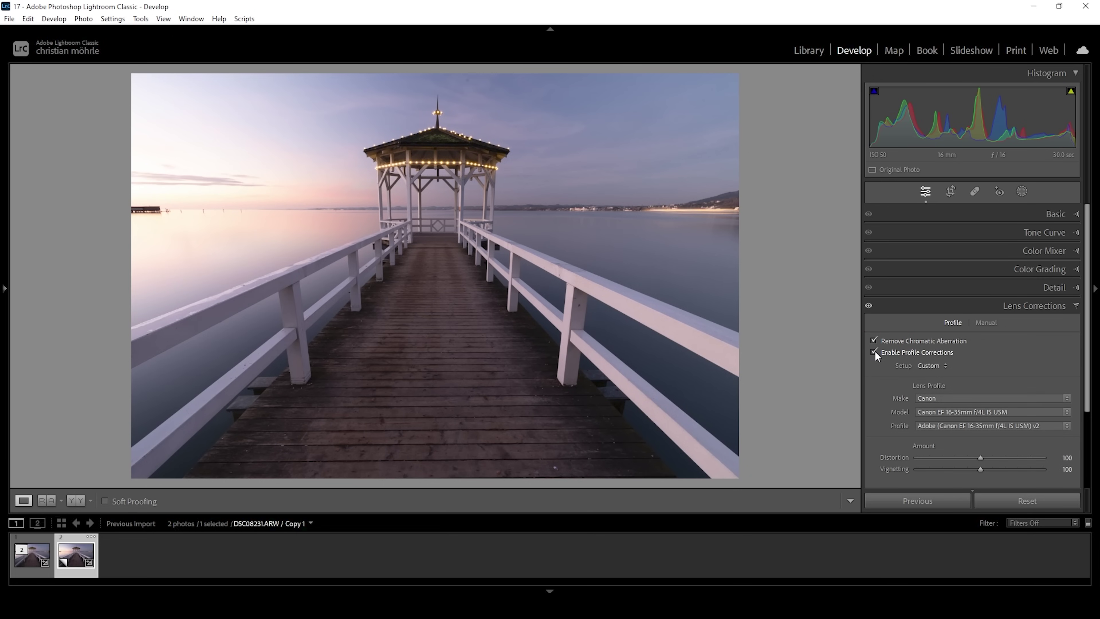
left_click(873, 352)
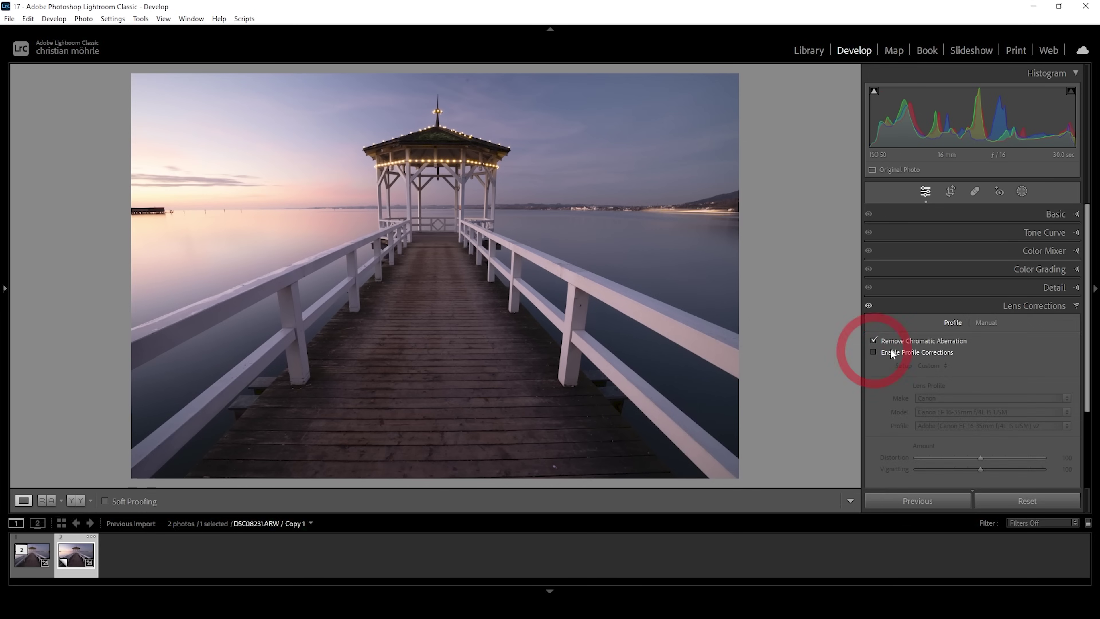
left_click(1064, 305)
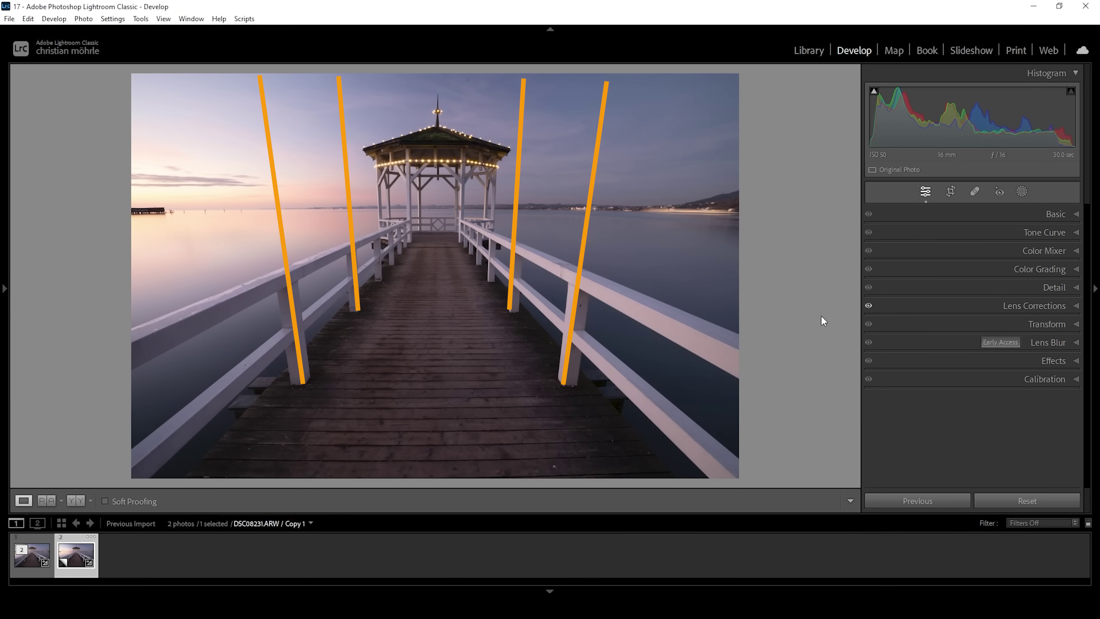
Straighten the railing posts' converging verticals by setting the Vertical transform to +53
left_click(1065, 323)
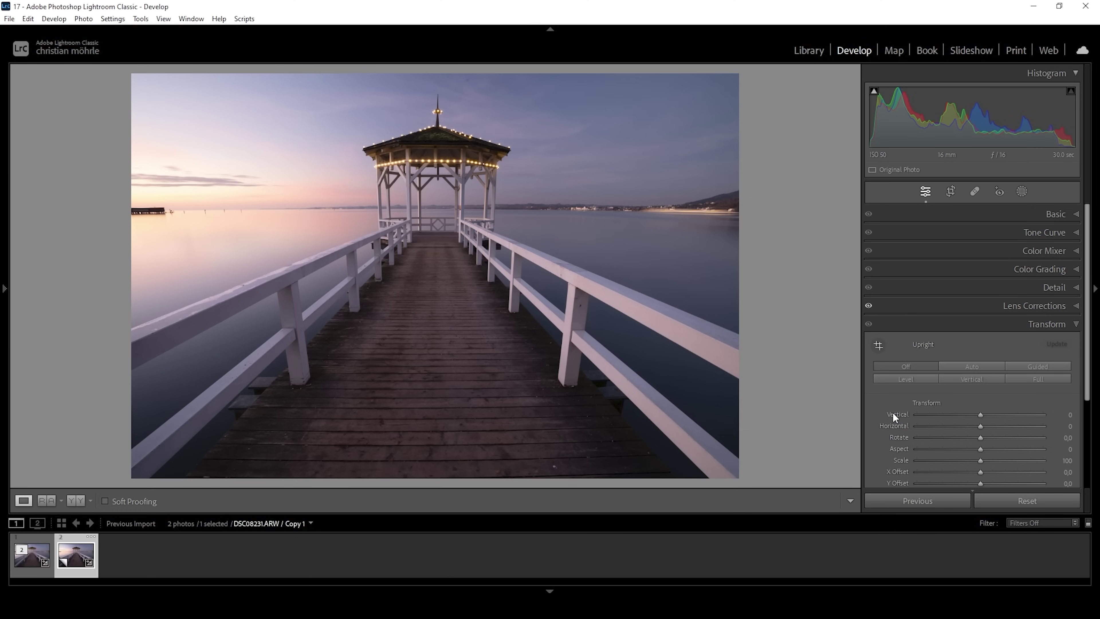
left_click_drag(981, 415, 1014, 414)
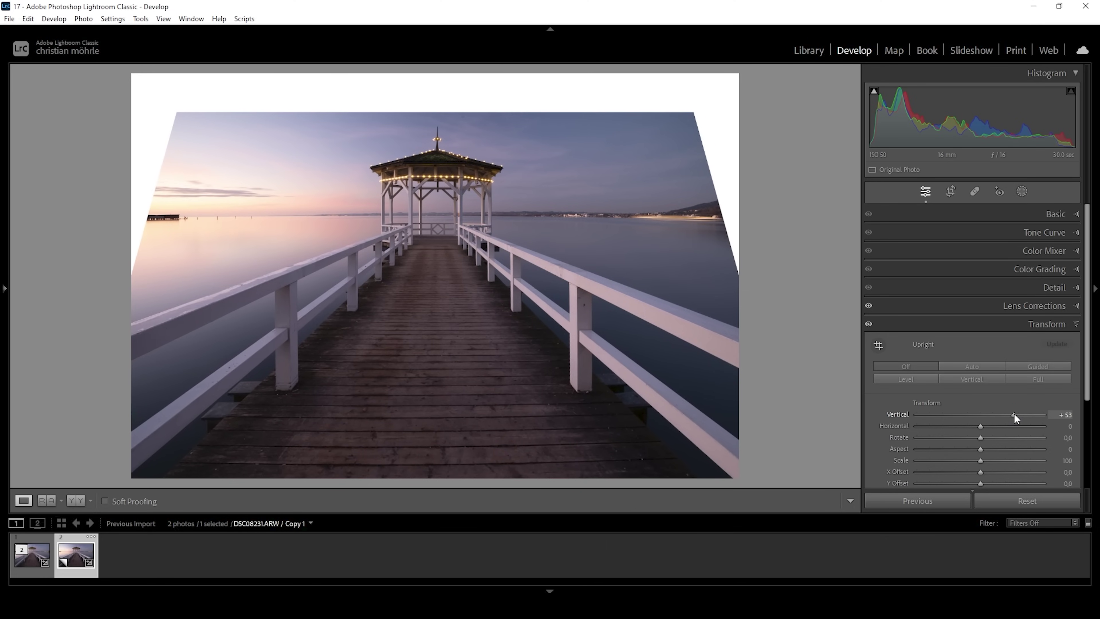
left_click(1067, 327)
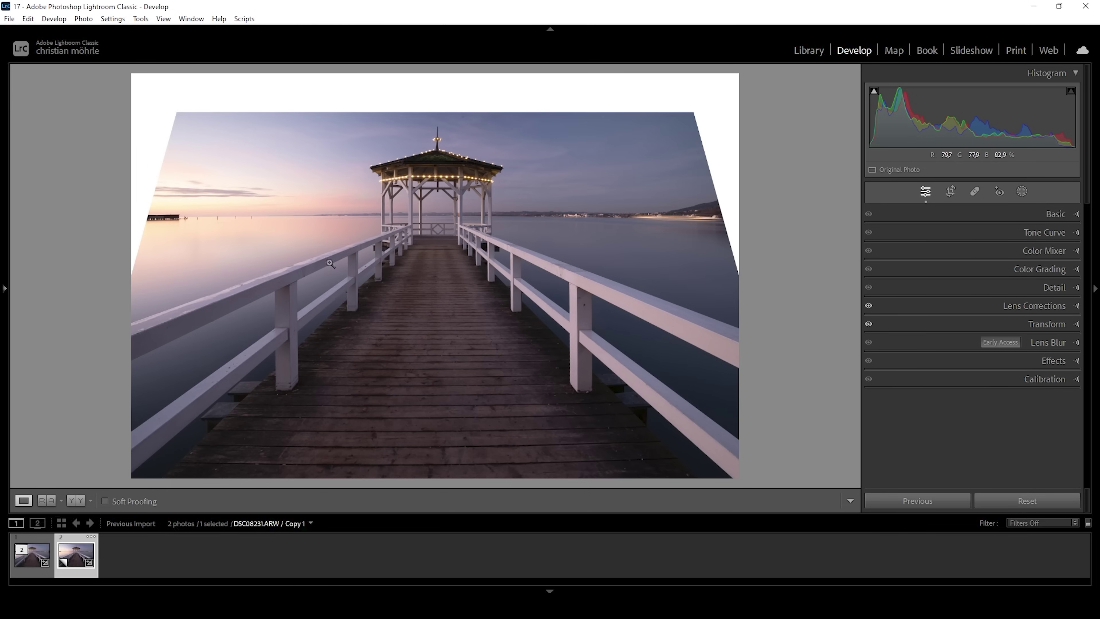
Crop the photo inward on all sides to trim the blank borders, and set the crop angle to -0.21
left_click(950, 194)
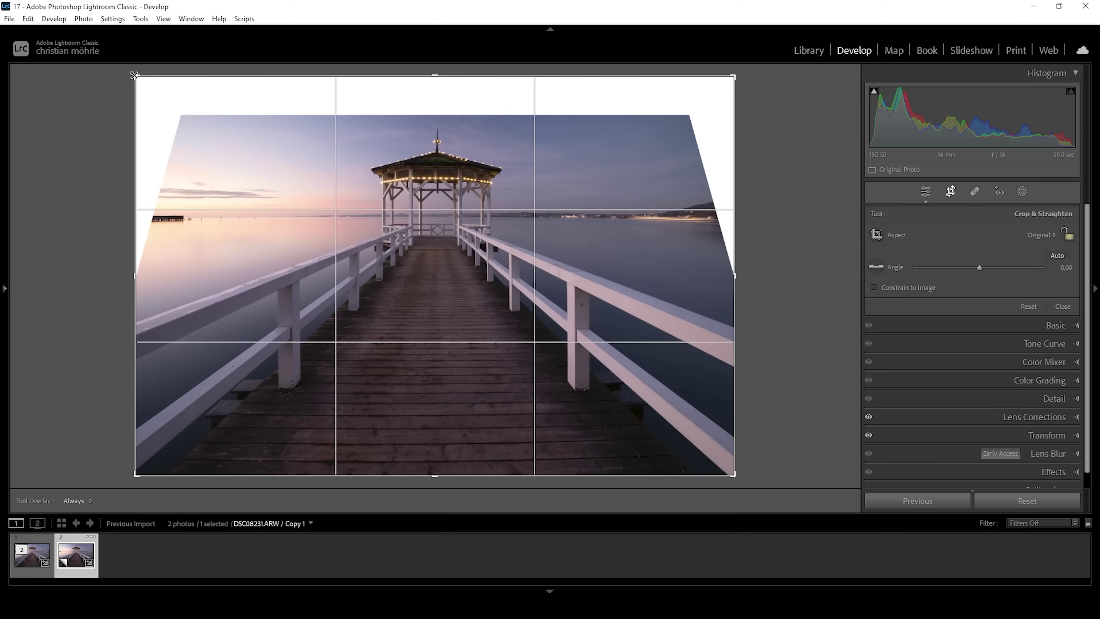
left_click_drag(136, 76, 161, 95)
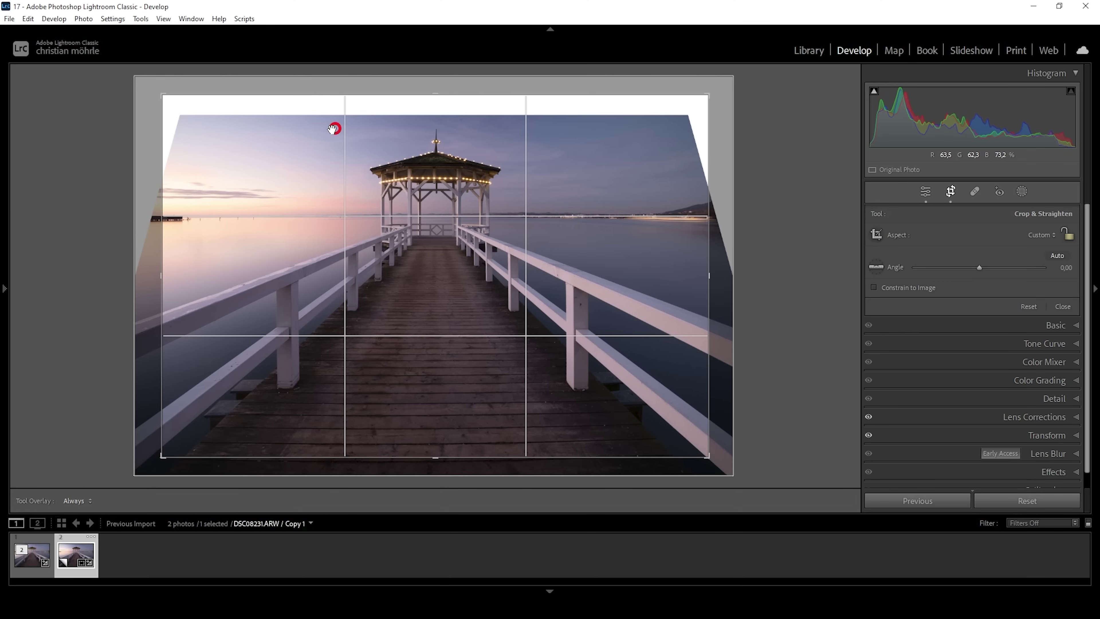
key("ctrl+z")
left_click_drag(154, 89, 153, 91)
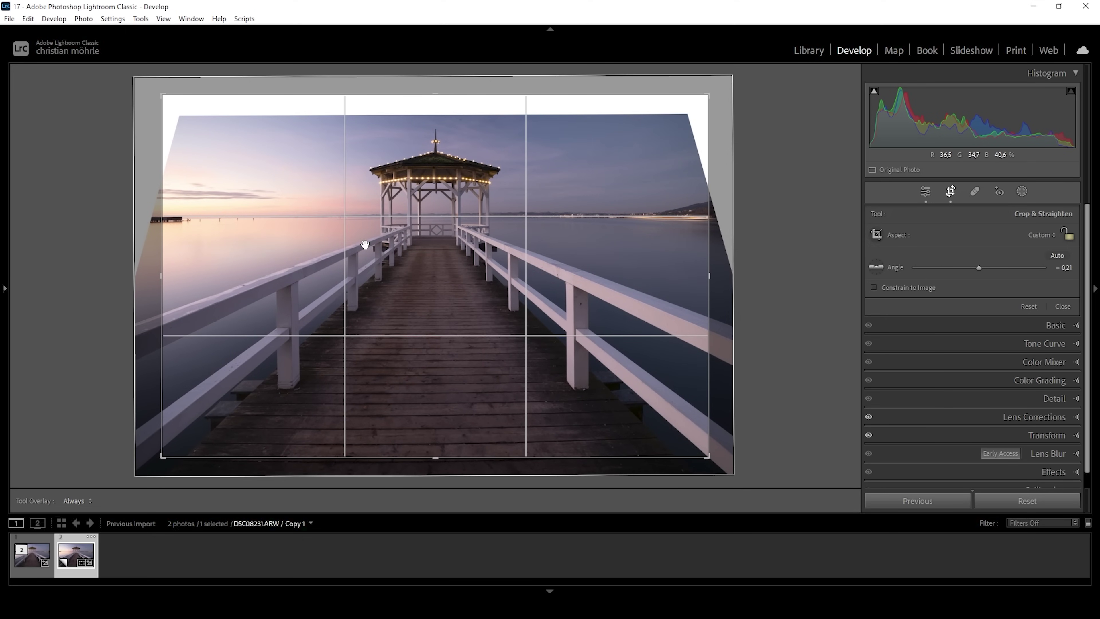
left_click(949, 192)
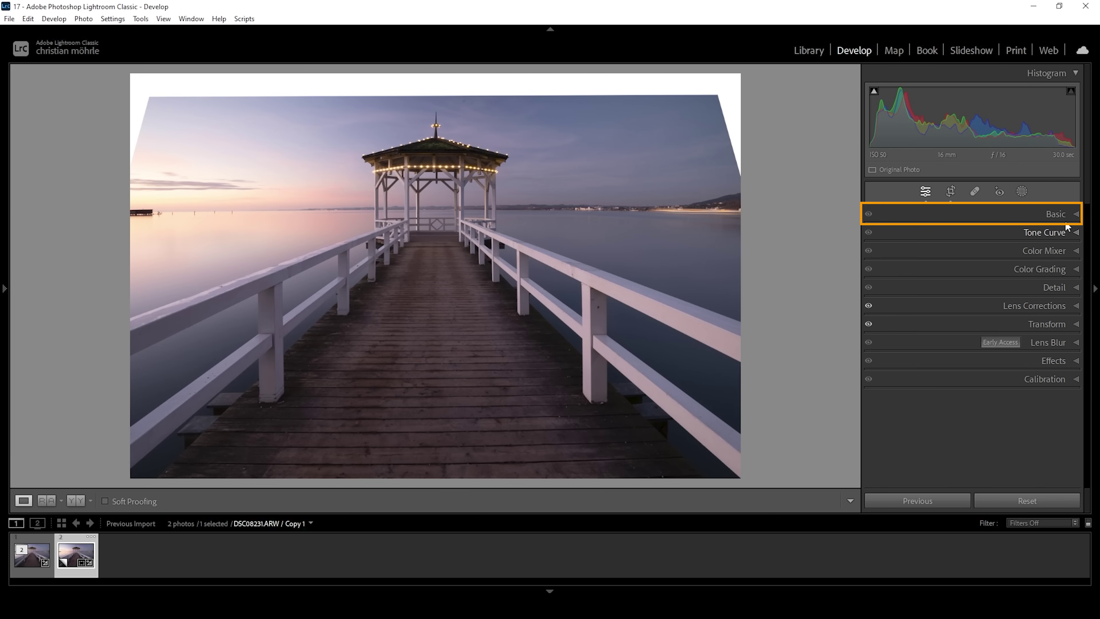
Apply the Adobe Landscape profile and set the white balance to Temp 6050 and Tint 0
left_click(1077, 217)
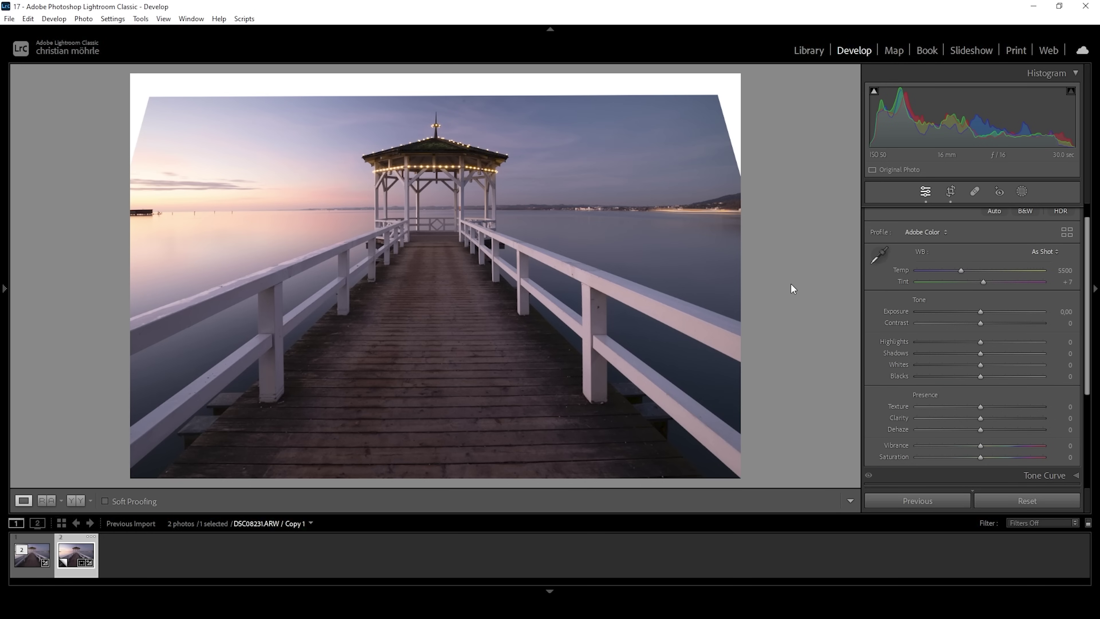
left_click(931, 233)
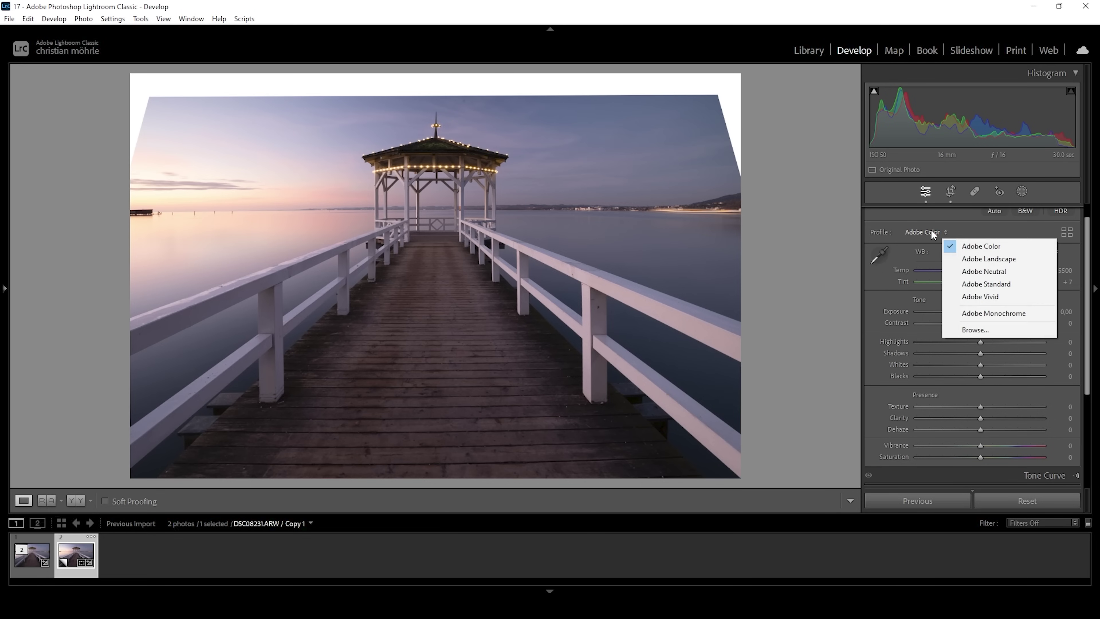
left_click(968, 259)
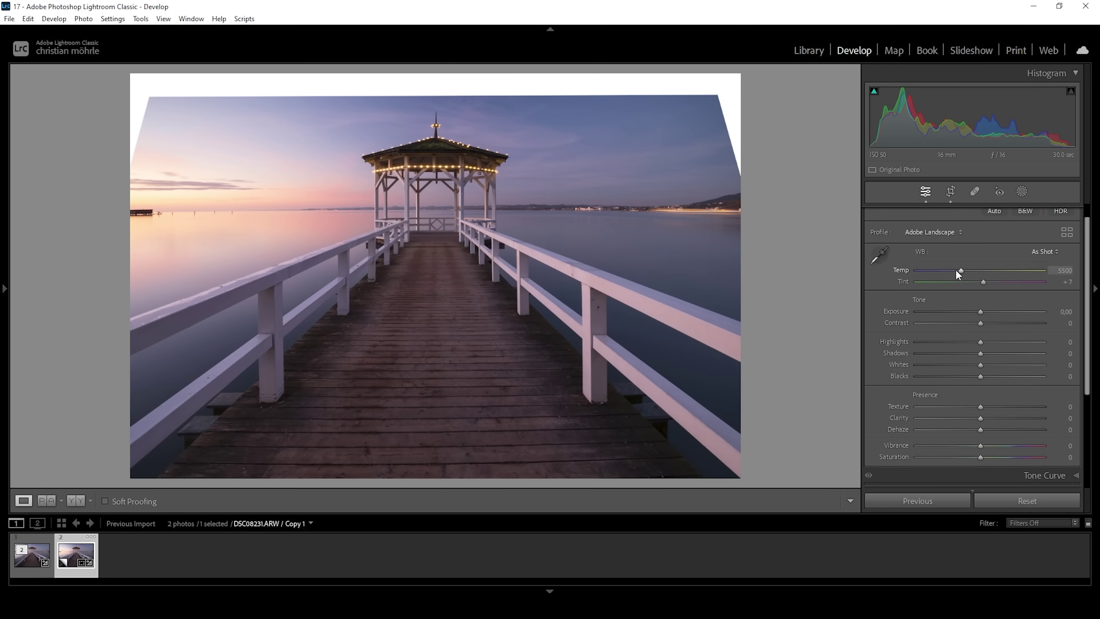
left_click_drag(961, 270, 969, 269)
double_click(979, 281)
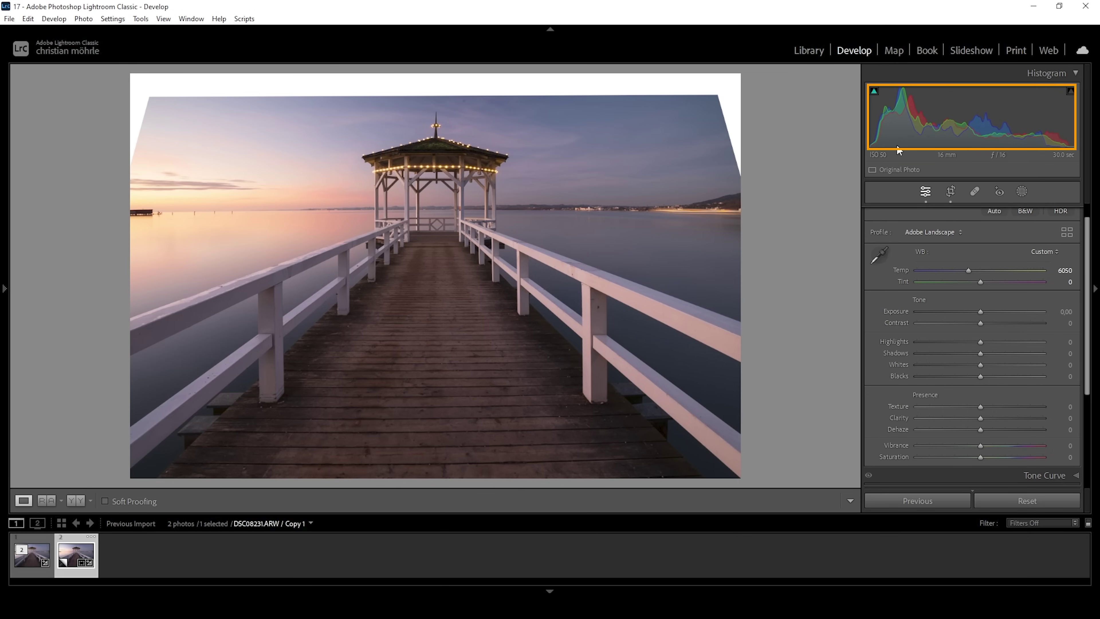
Balance the photo's tones by setting Highlights to -100, Shadows to +30 and Blacks to +17
mouse_move(875, 96)
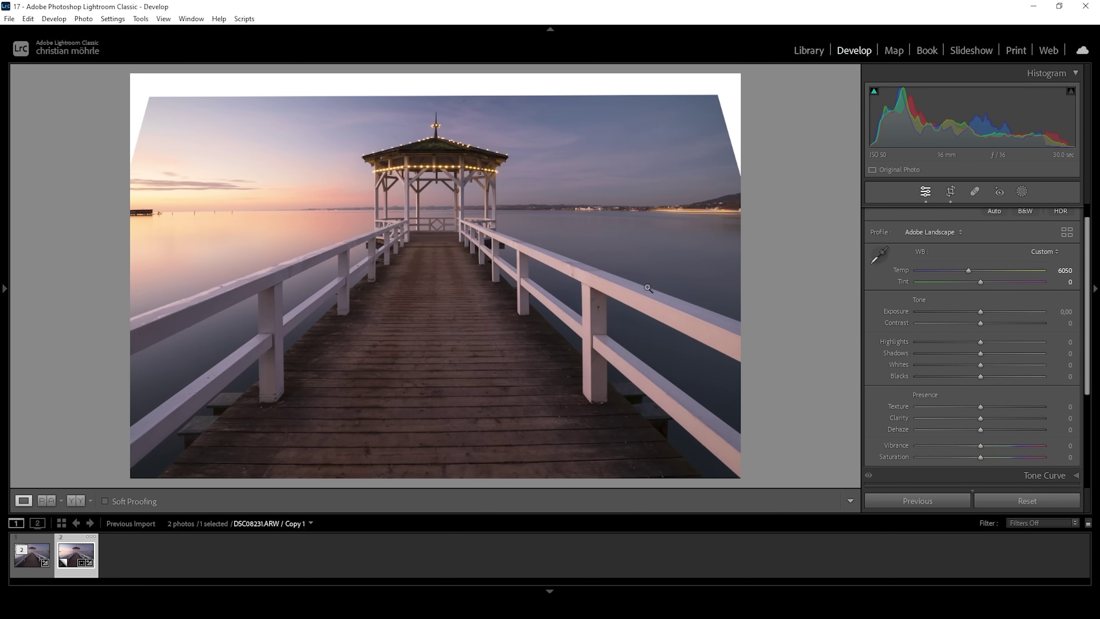
left_click_drag(980, 343, 916, 341)
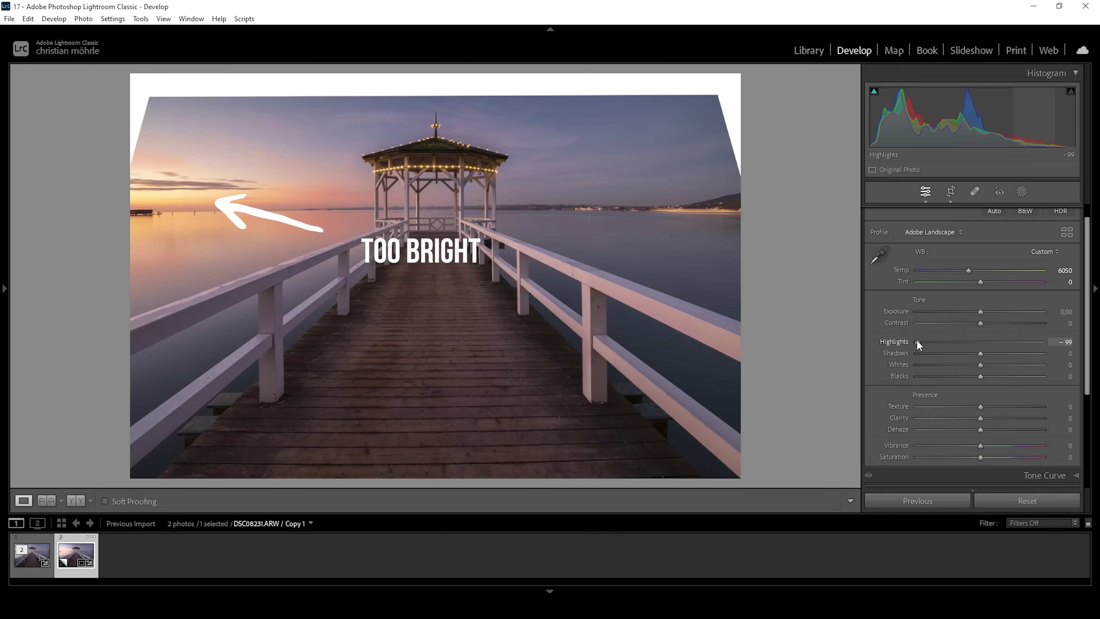
left_click_drag(916, 340, 911, 340)
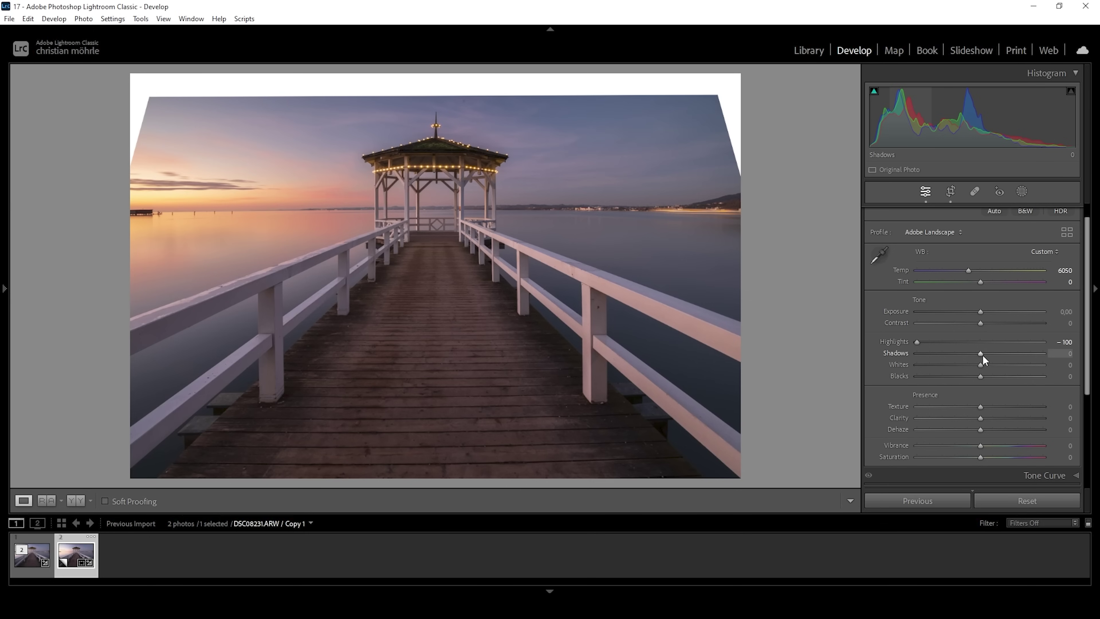
left_click_drag(984, 354, 1002, 356)
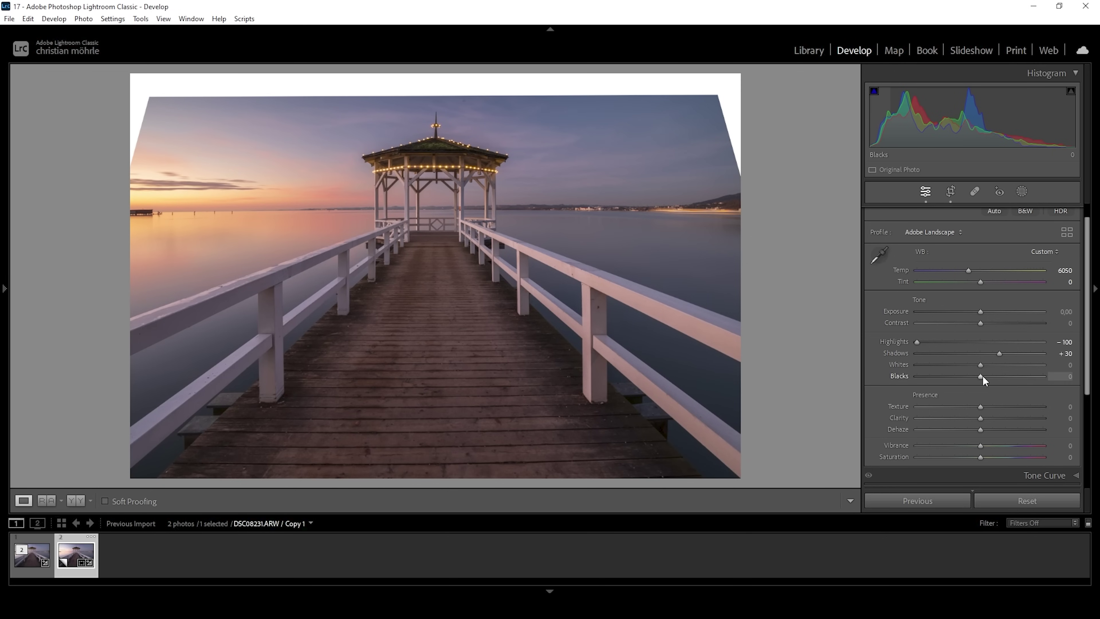
left_click_drag(983, 376, 991, 376)
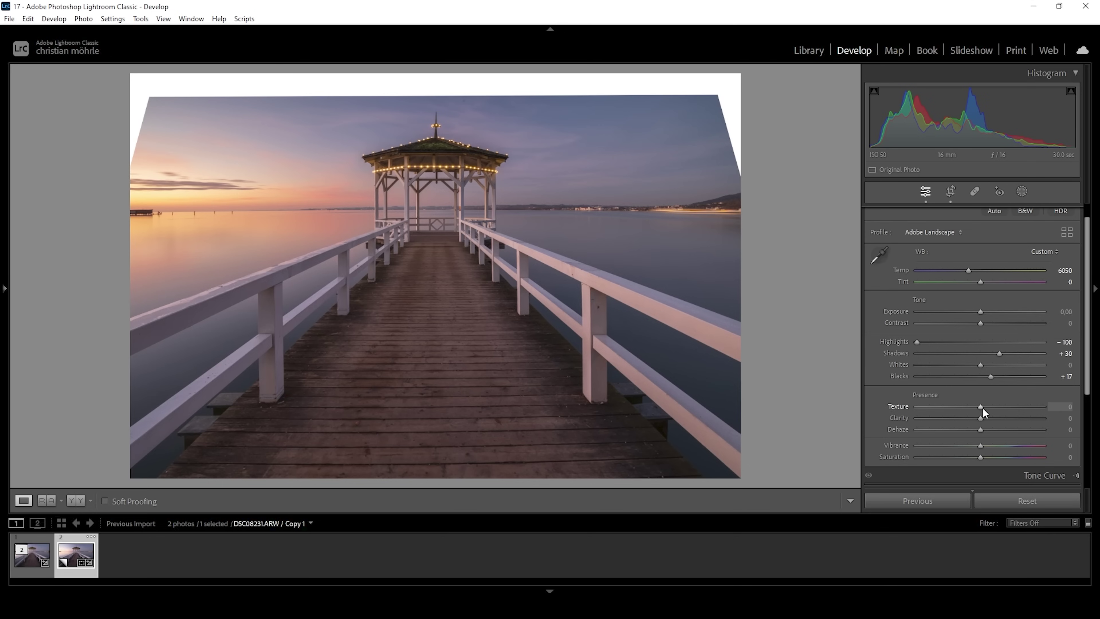
Set Texture to +6, Clarity to -7, Dehaze to -5, Vibrance to +3 and Saturation to +5, and compare against the reference photo
left_click_drag(980, 406, 984, 406)
left_click_drag(983, 406, 982, 407)
left_click_drag(977, 419, 976, 419)
left_click_drag(980, 431, 979, 431)
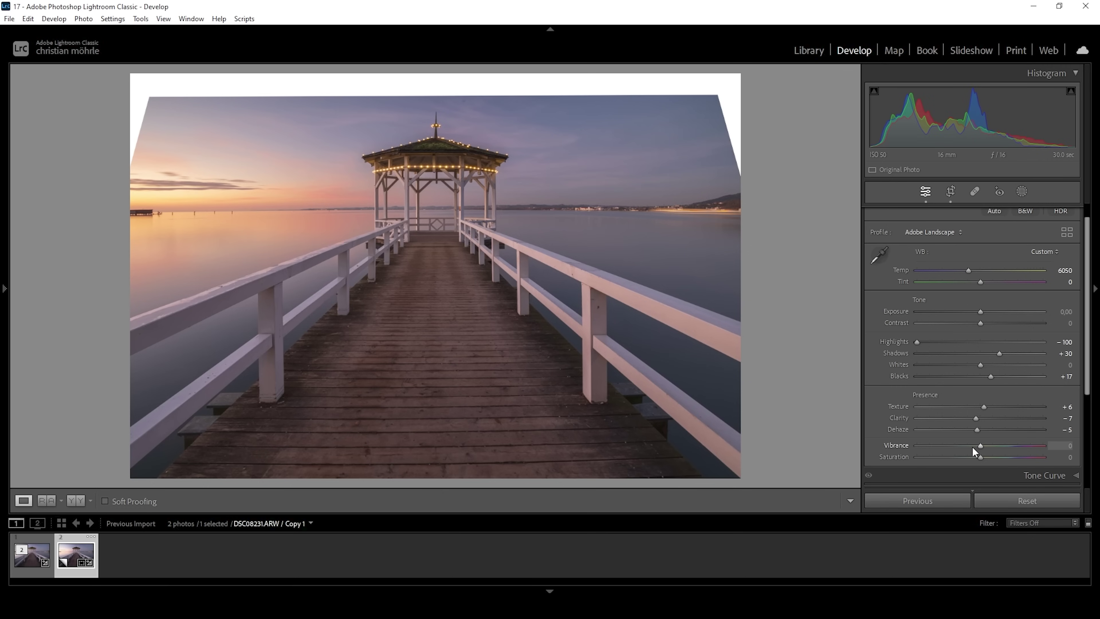
left_click_drag(981, 446, 982, 451)
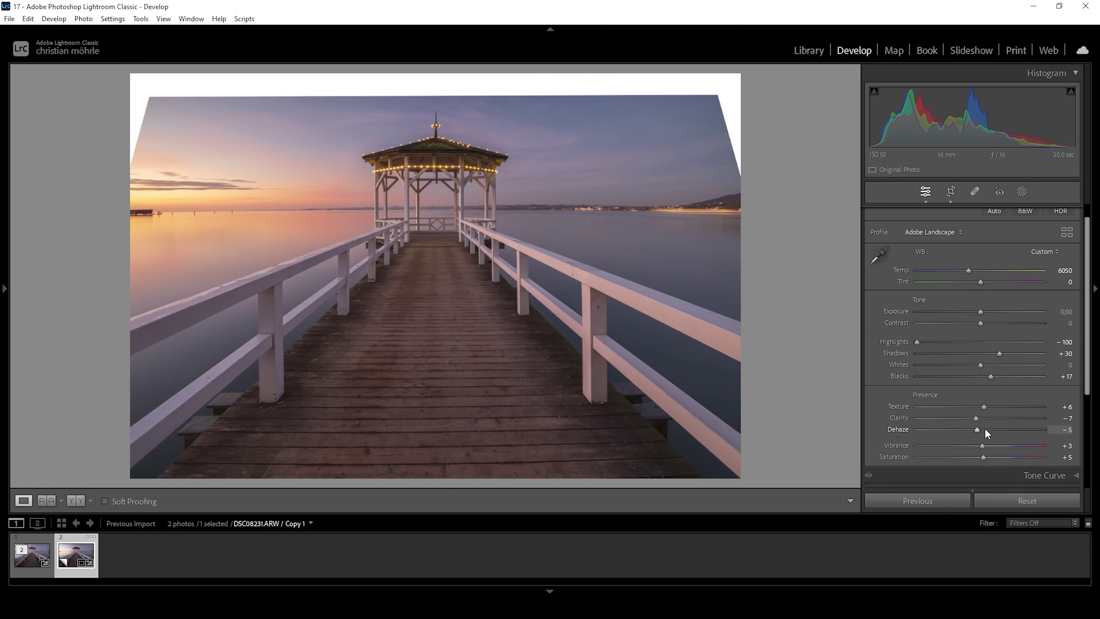
left_click(45, 500)
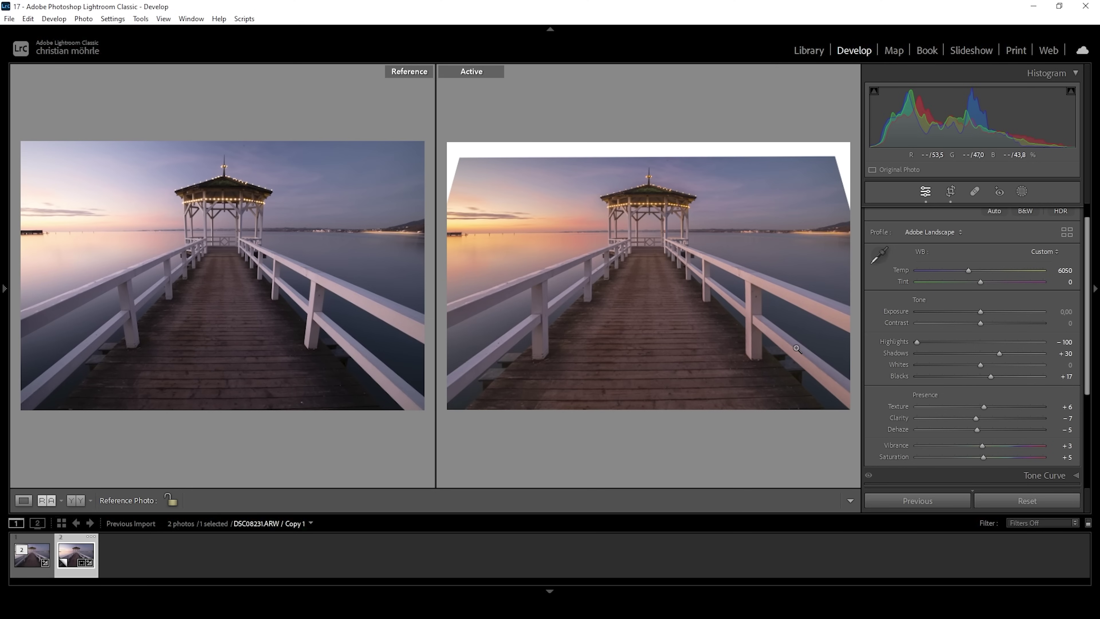
left_click(27, 501)
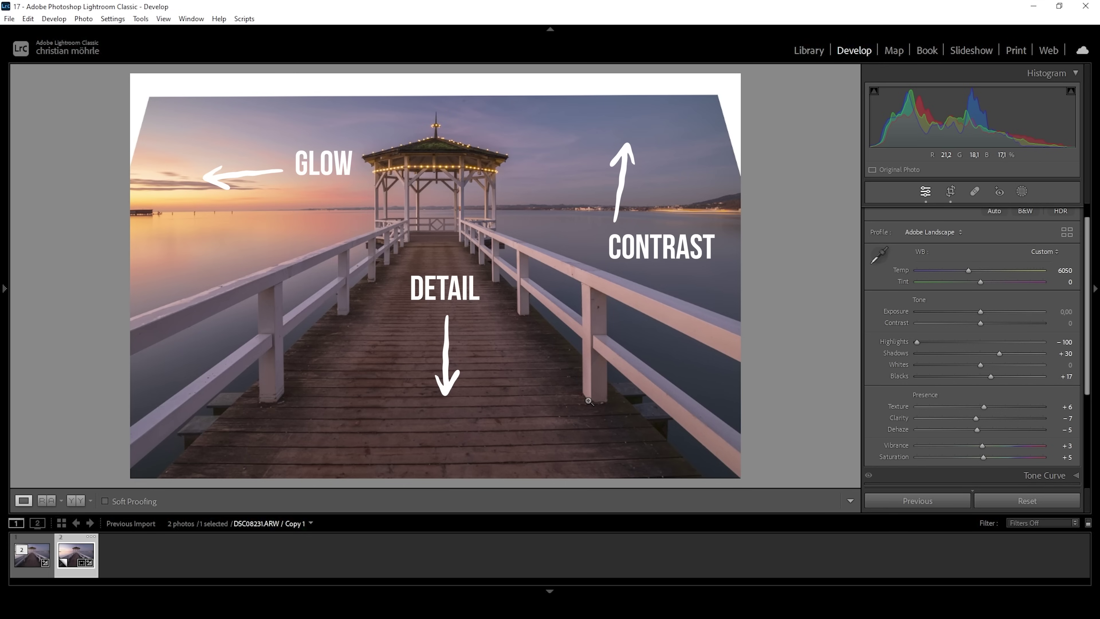
Mask the foreground pier with a linear gradient fading out at the pavilion's base, and set the mask's Clarity to 44
left_click(1022, 192)
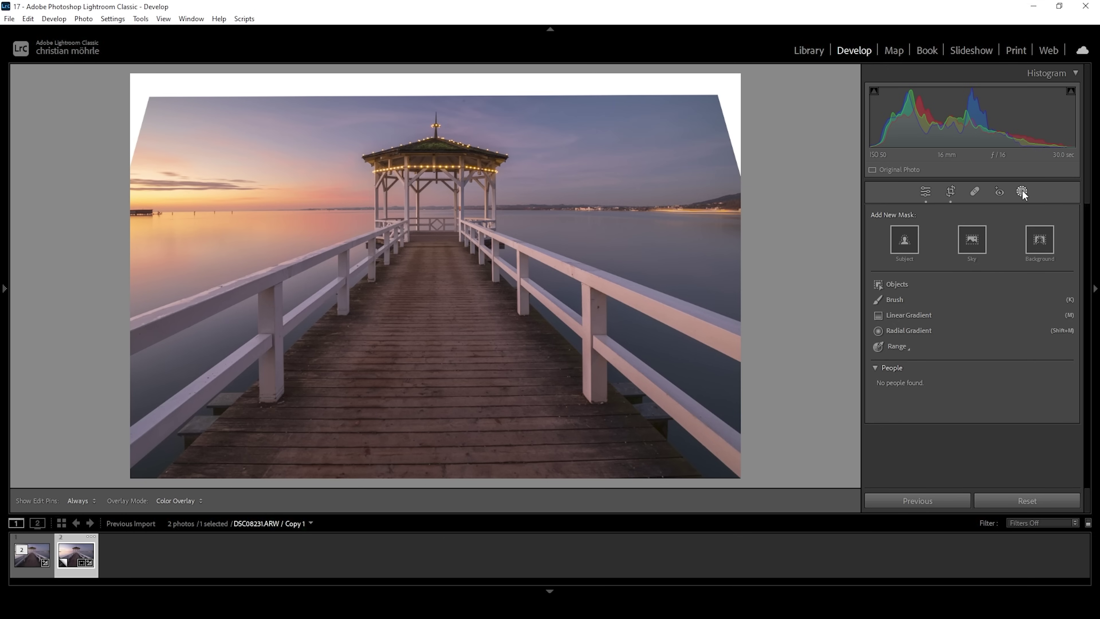
left_click(906, 315)
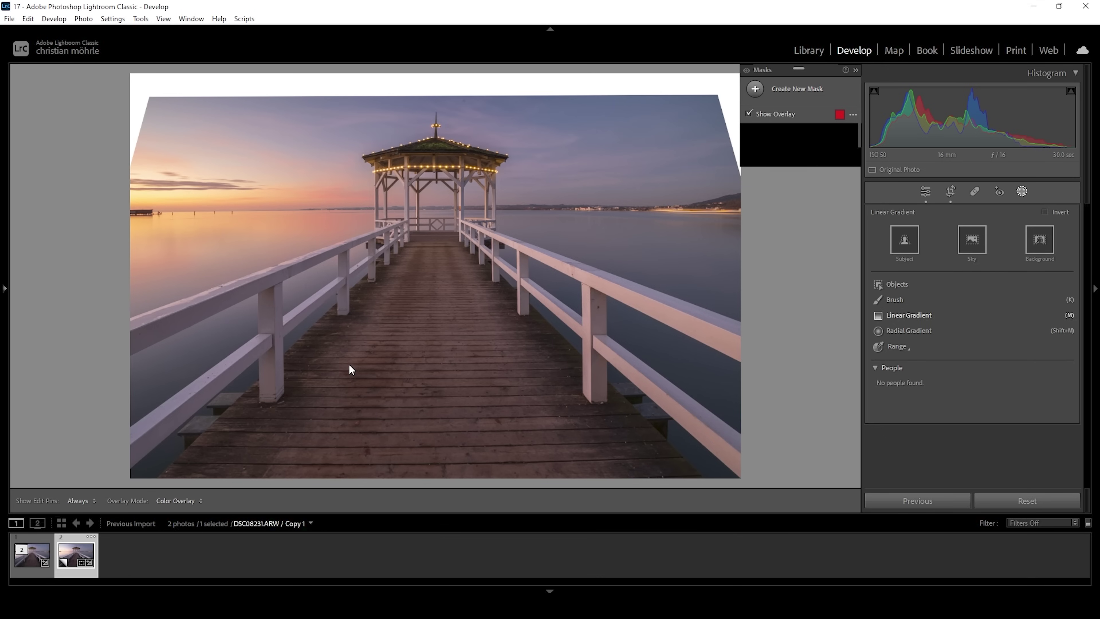
left_click_drag(436, 420, 435, 231)
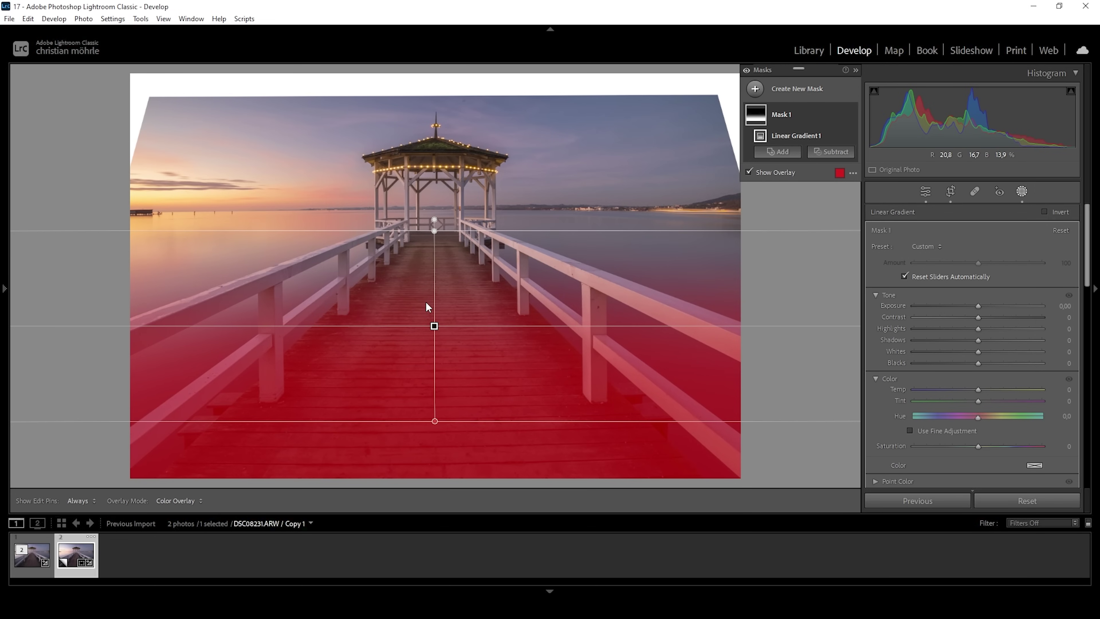
scroll(1006, 379, "down", 5)
left_click_drag(978, 335, 1006, 336)
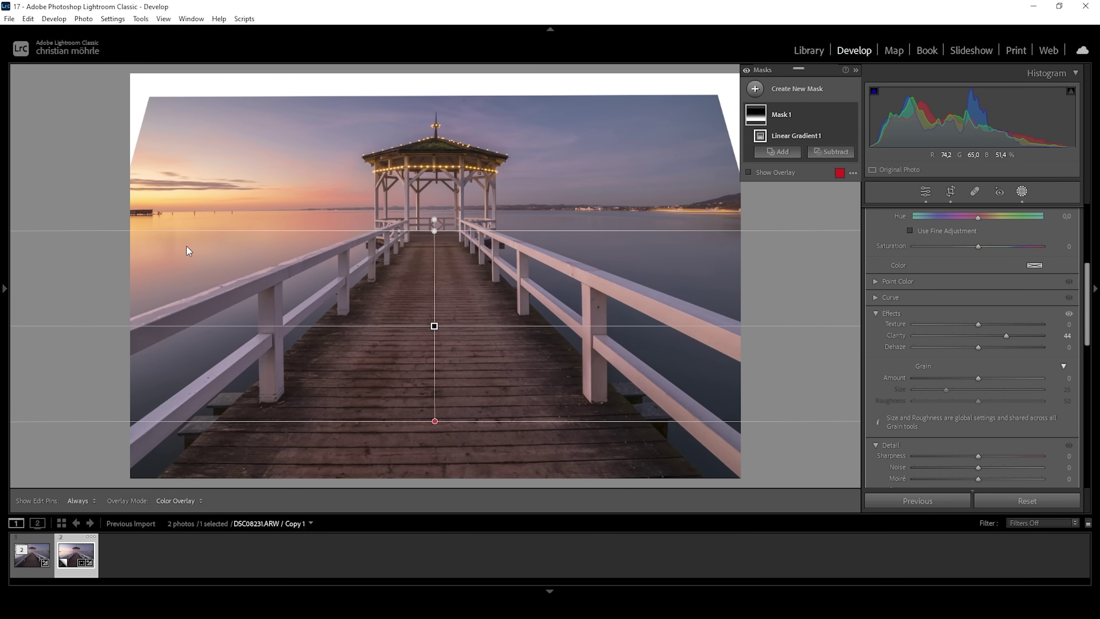
Create a large radial gradient mask over the sunset sky and water, centred just outside the photo's left edge and reaching the pavilion
left_click(754, 89)
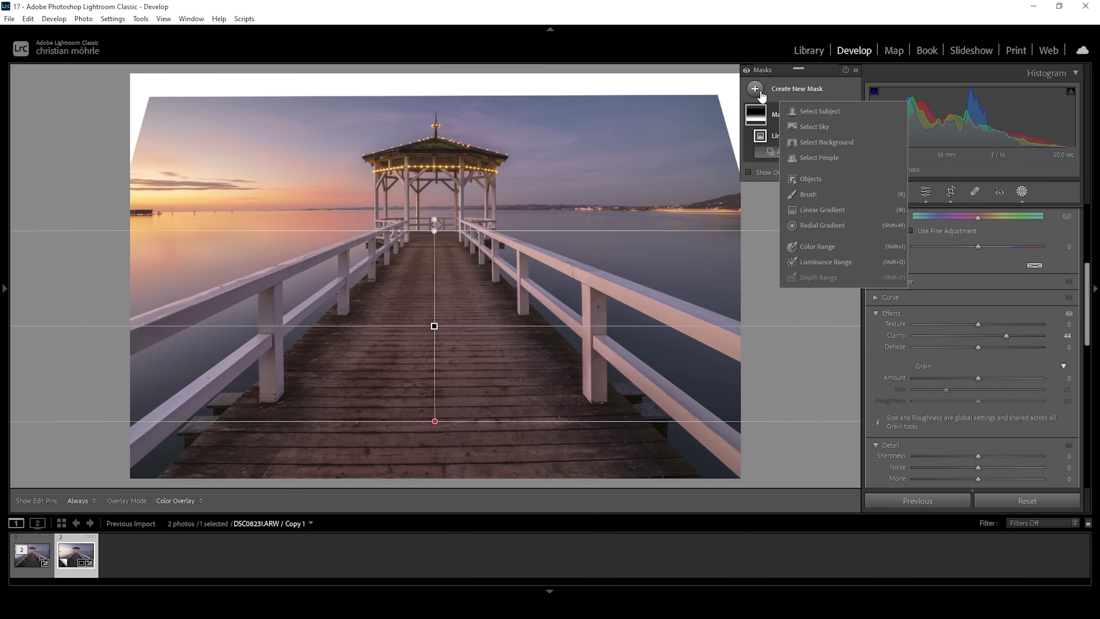
left_click(832, 226)
left_click_drag(157, 193, 401, 310)
left_click_drag(398, 194, 263, 193)
left_click_drag(376, 229, 382, 204)
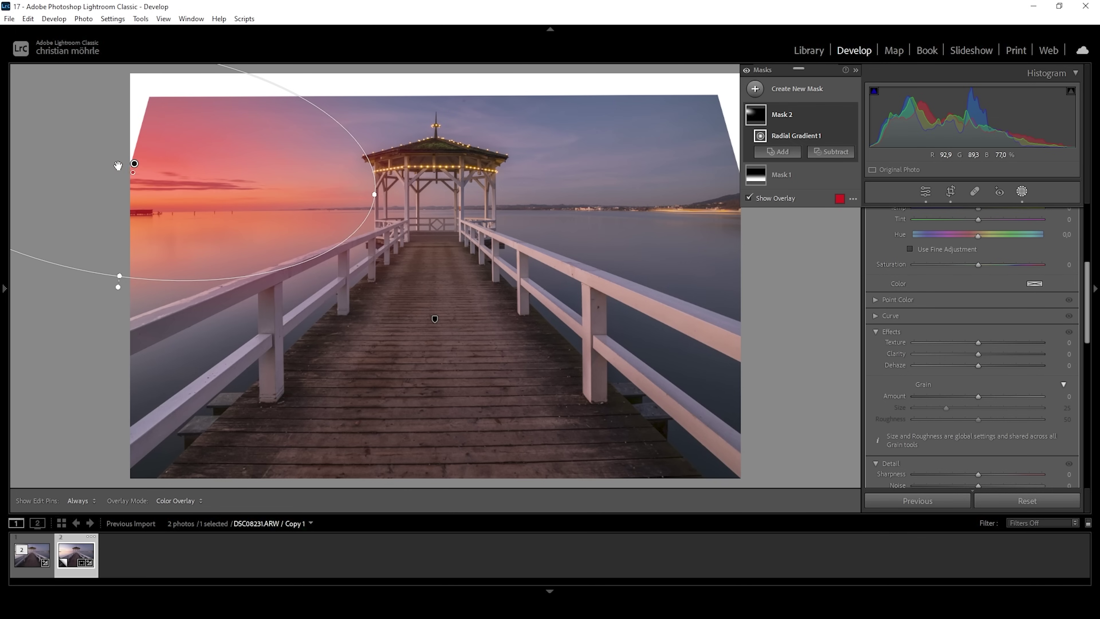
left_click_drag(131, 167, 118, 162)
left_click_drag(375, 190, 391, 190)
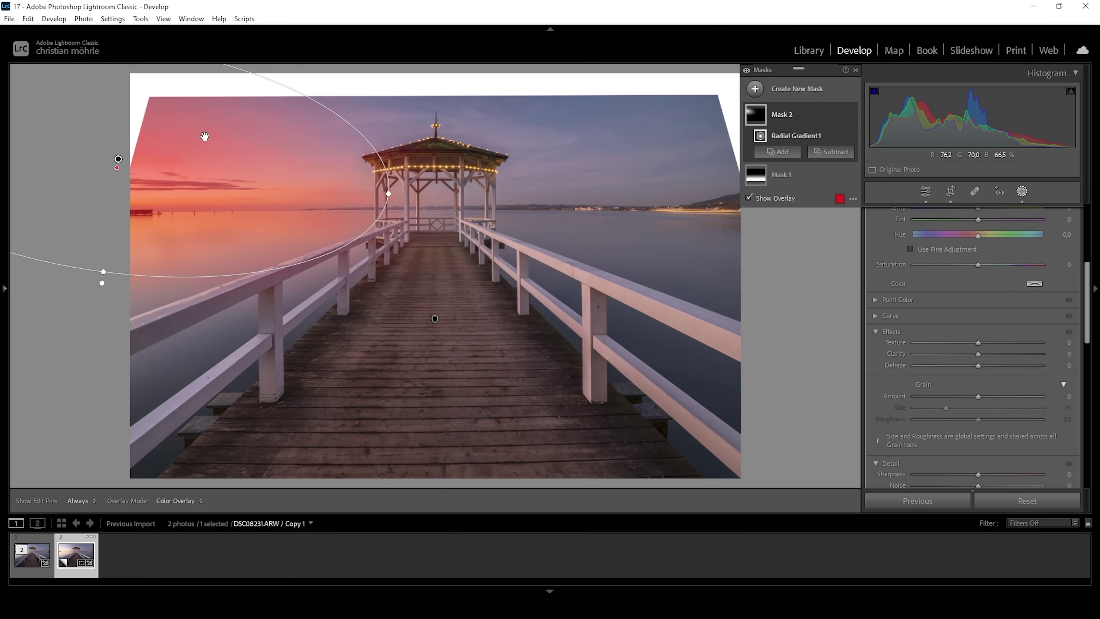
left_click_drag(93, 264, 184, 206)
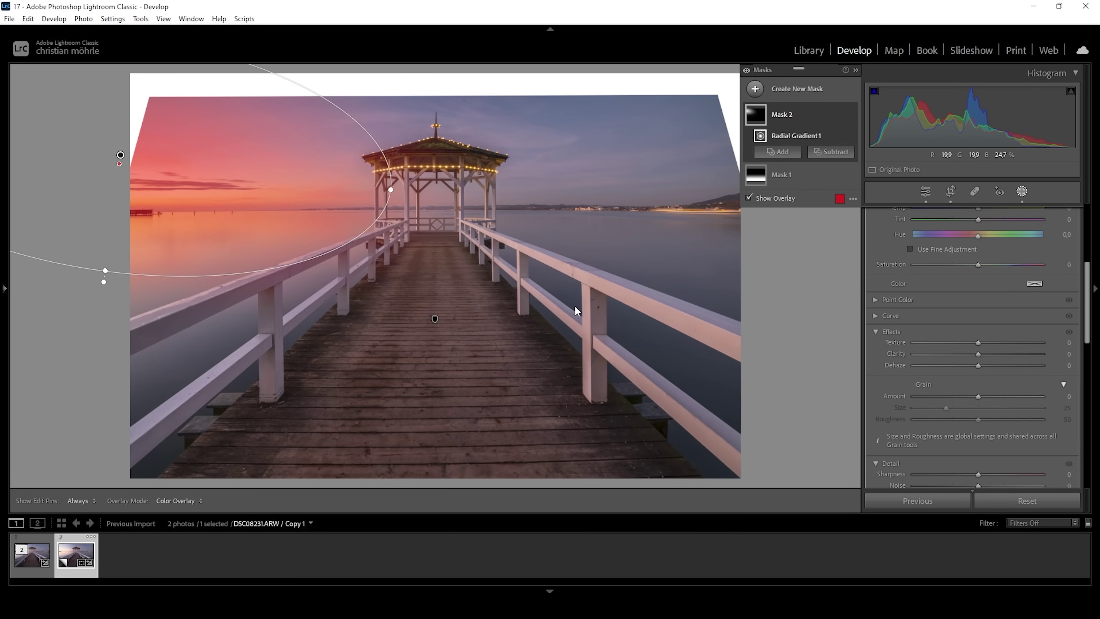
Set the sunset radial mask's Blacks to 21 and Temp to 4
scroll(1045, 375, "up", 5)
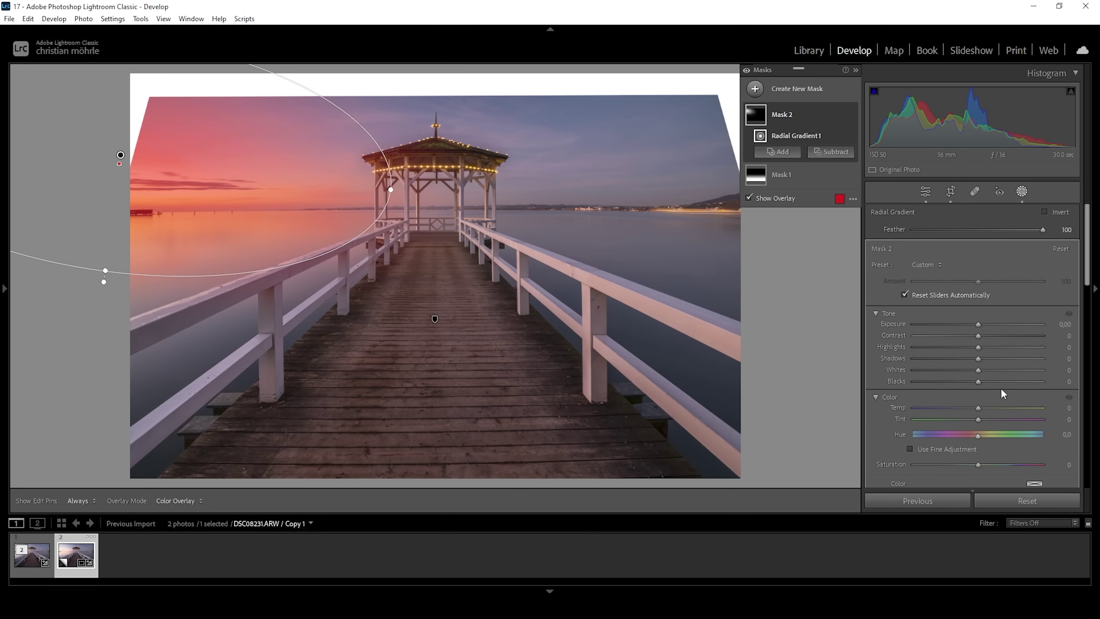
left_click_drag(979, 381, 992, 383)
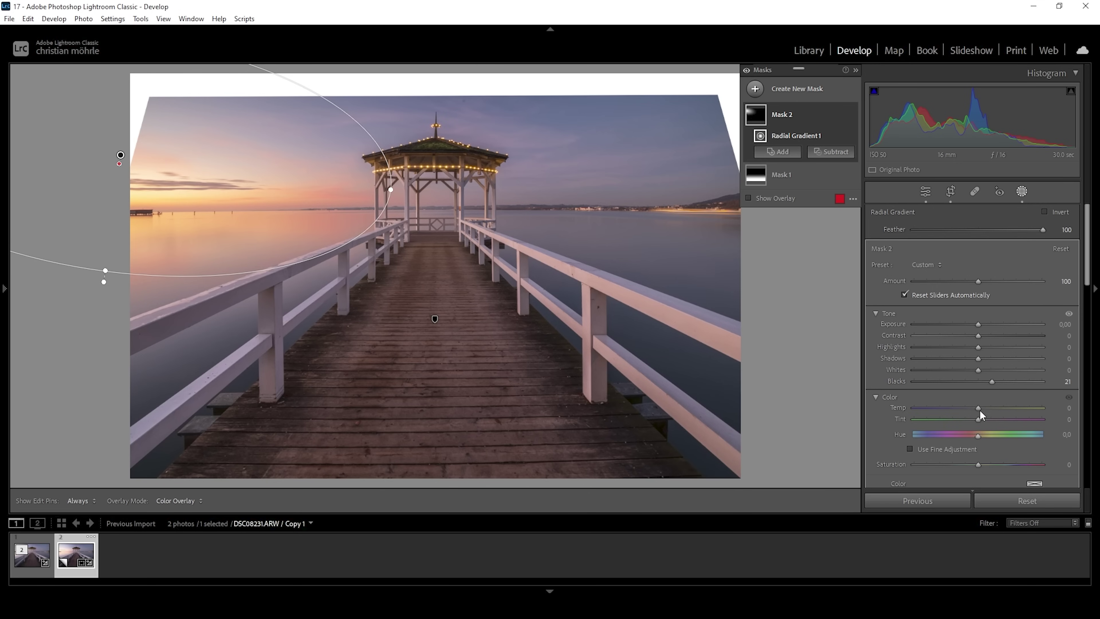
left_click_drag(979, 407, 982, 408)
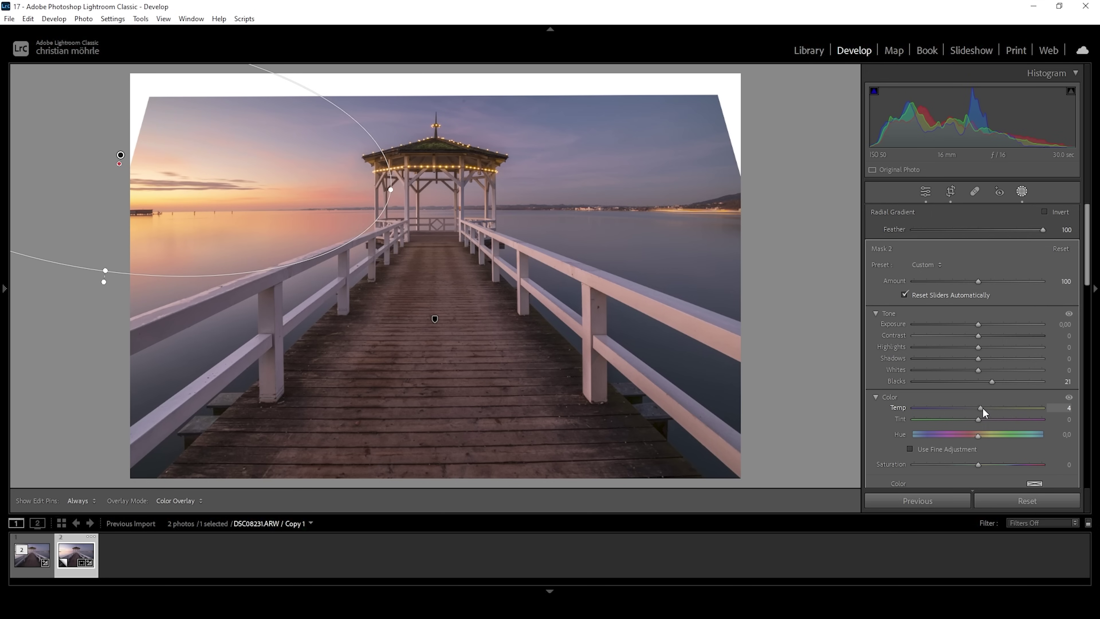
left_click_drag(982, 408, 981, 406)
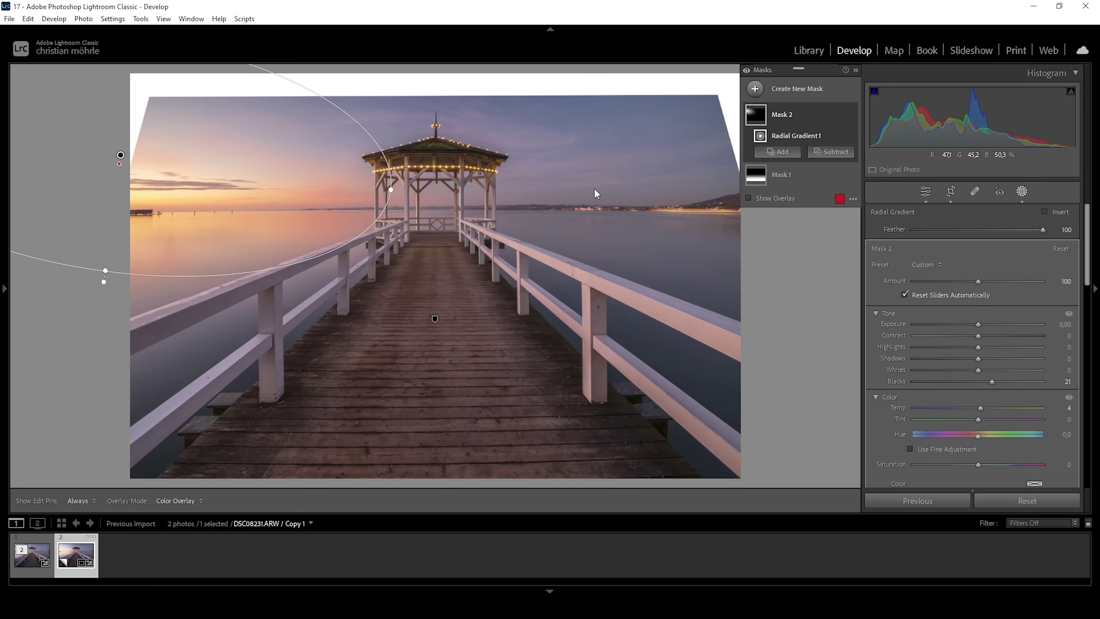
Tint the sunset mask orange-red with hue 15 and saturation 79%, and set its Dehaze to -17
left_click_drag(1087, 219, 1087, 243)
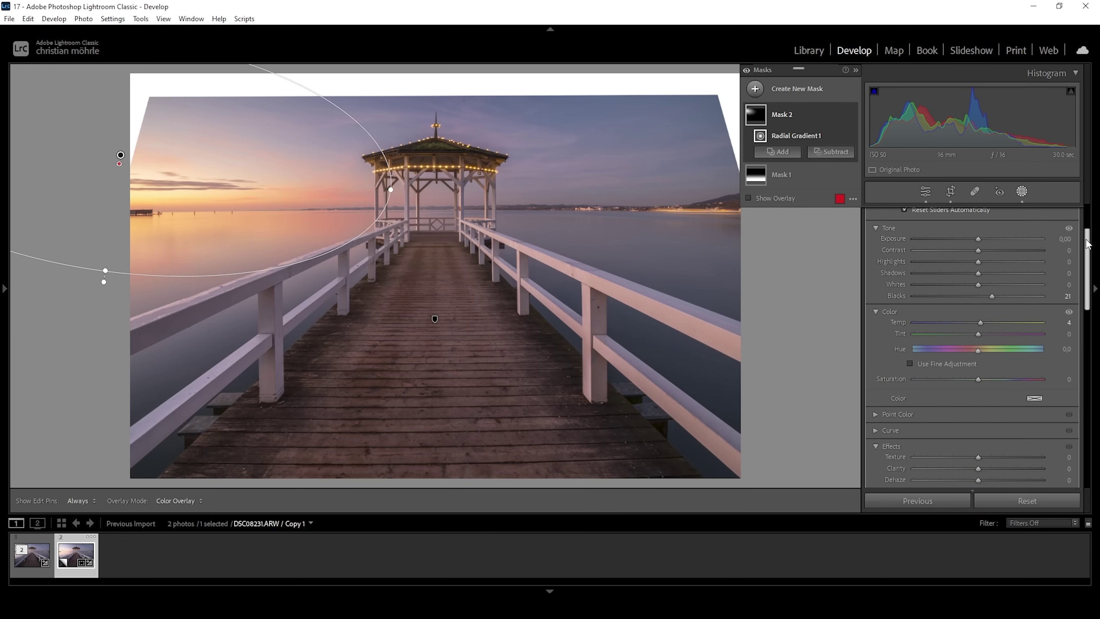
left_click(1037, 398)
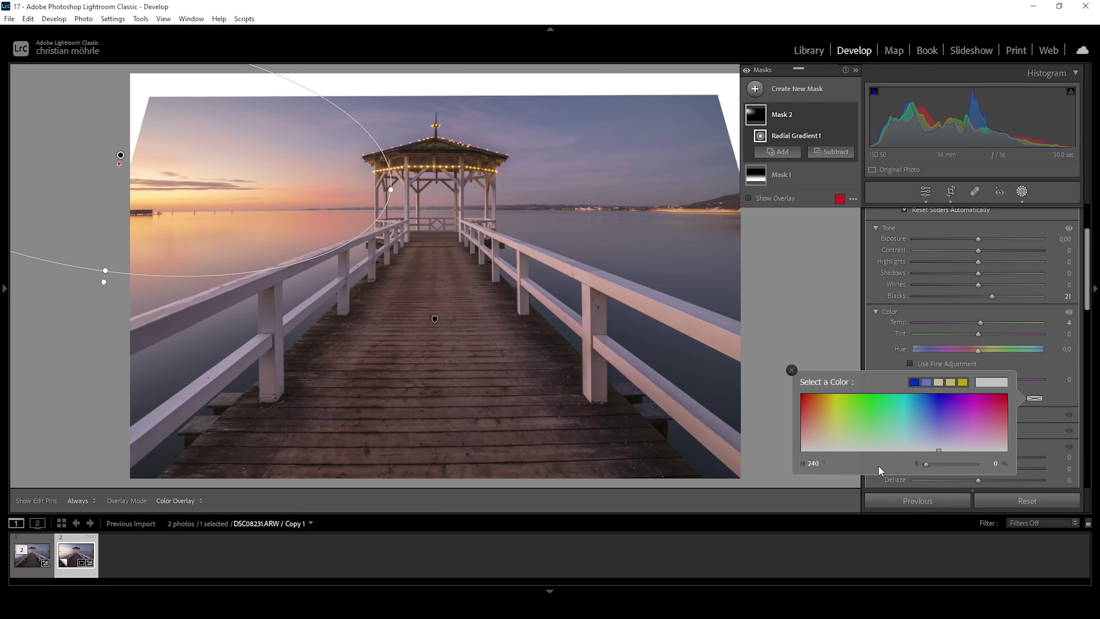
left_click_drag(835, 412, 810, 408)
mouse_move(962, 465)
left_mouse_down()
mouse_move(946, 461)
mouse_move(965, 461)
left_mouse_up()
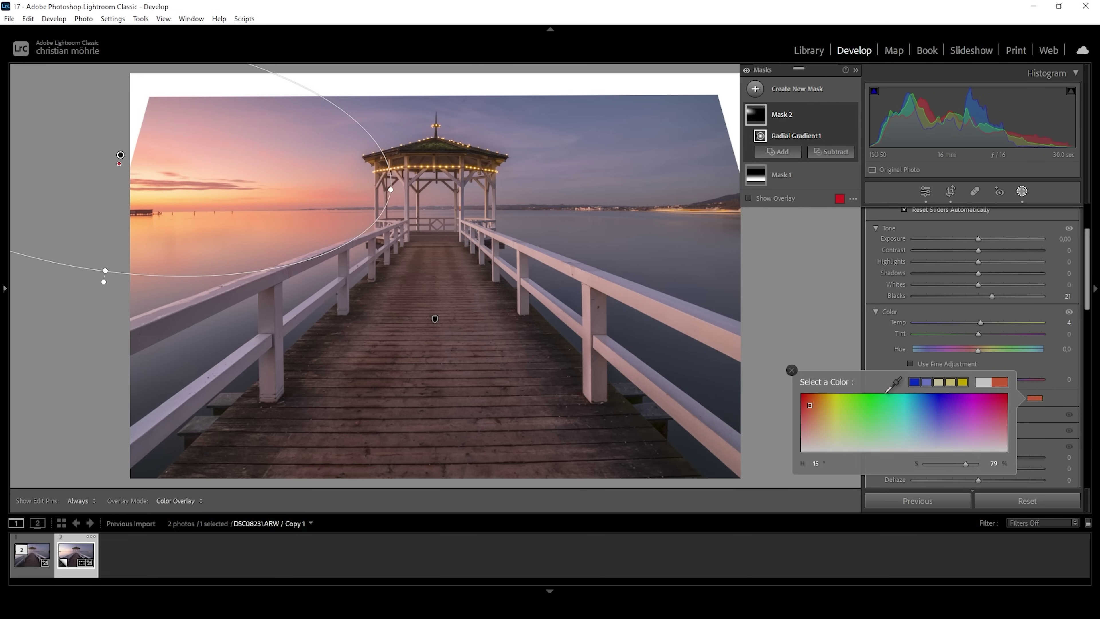
left_click(1088, 254)
left_click_drag(1087, 254, 1087, 292)
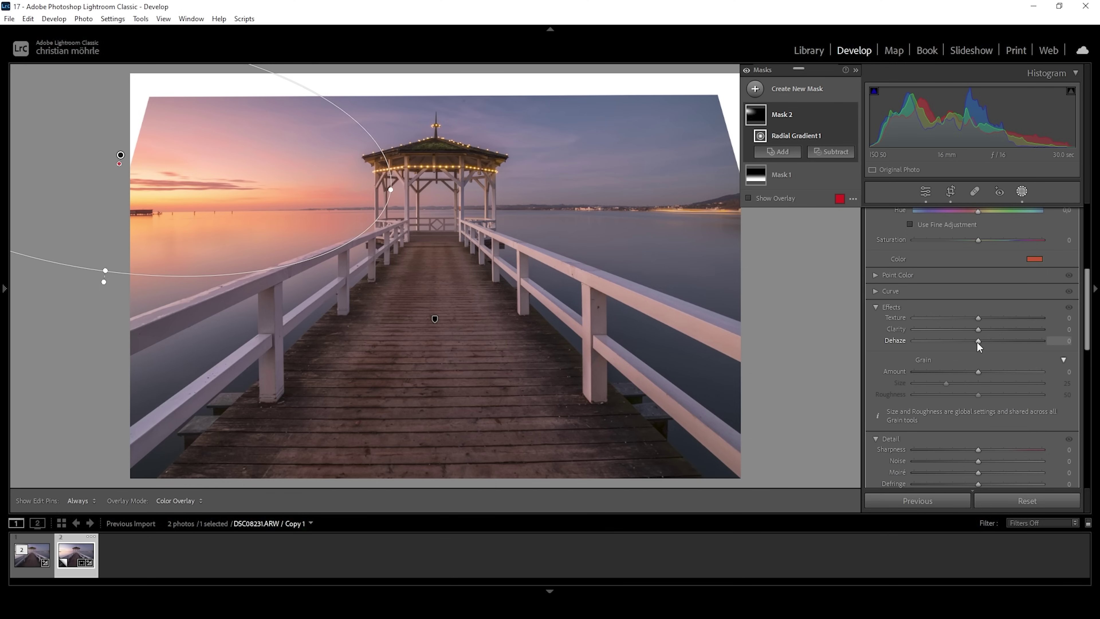
left_click_drag(977, 341, 974, 341)
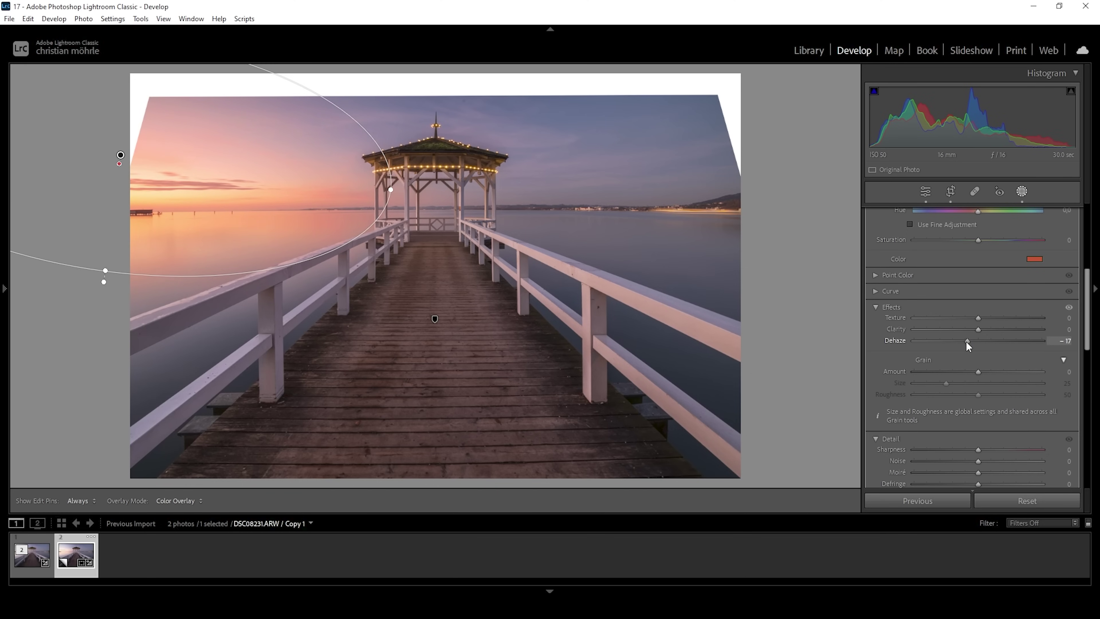
left_click_drag(966, 340, 966, 340)
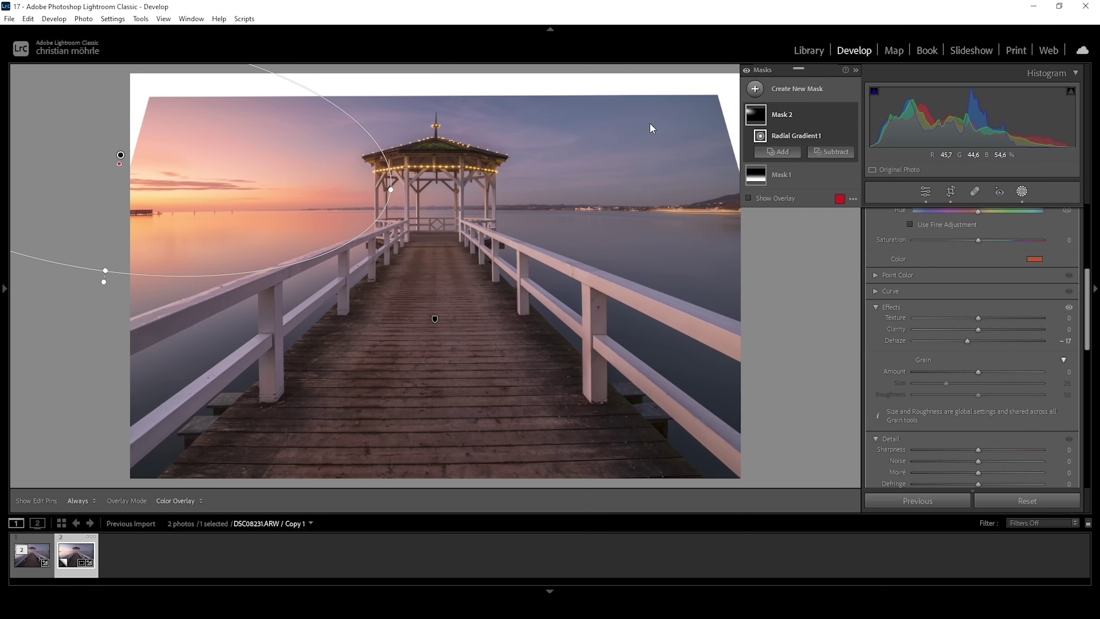
Add a slanted linear gradient mask over the sky, running from above the pavilion's right side down to just below the horizon
left_click(758, 90)
left_click(822, 210)
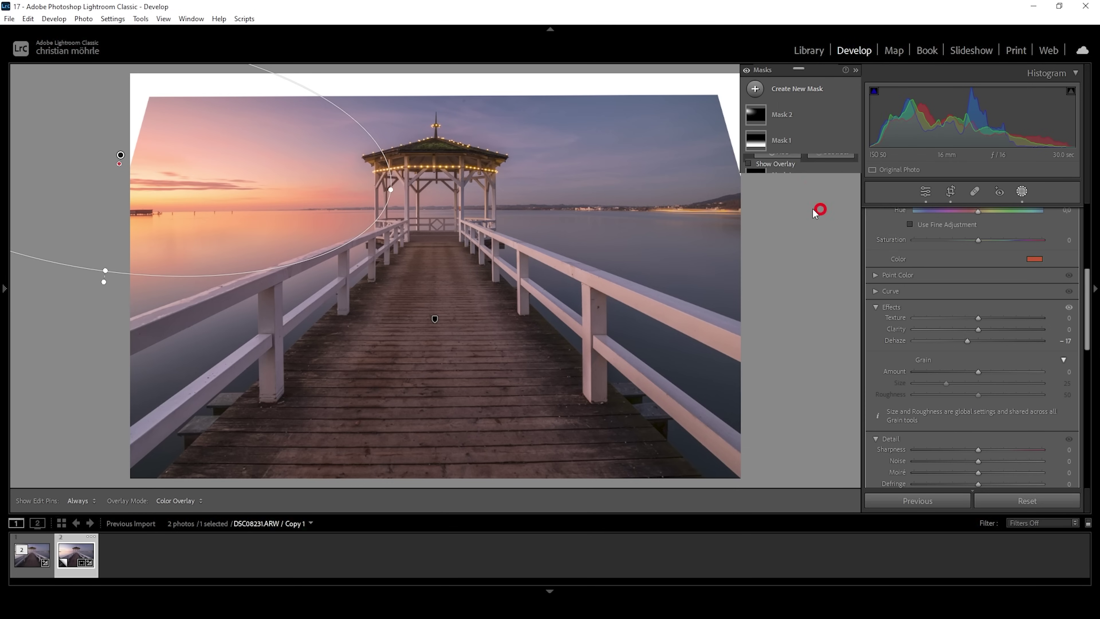
left_click_drag(541, 116, 518, 236)
left_click_drag(547, 112, 541, 109)
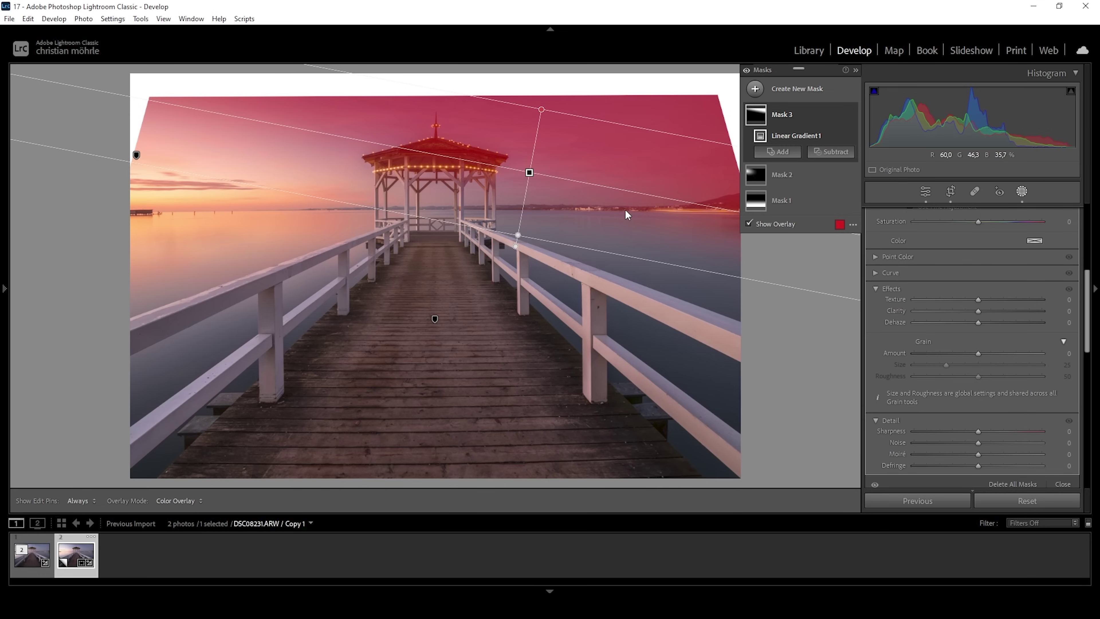
Intersect the sky gradient mask with a colour range sampled from the blue sky right of the pavilion's spire
right_click(839, 114)
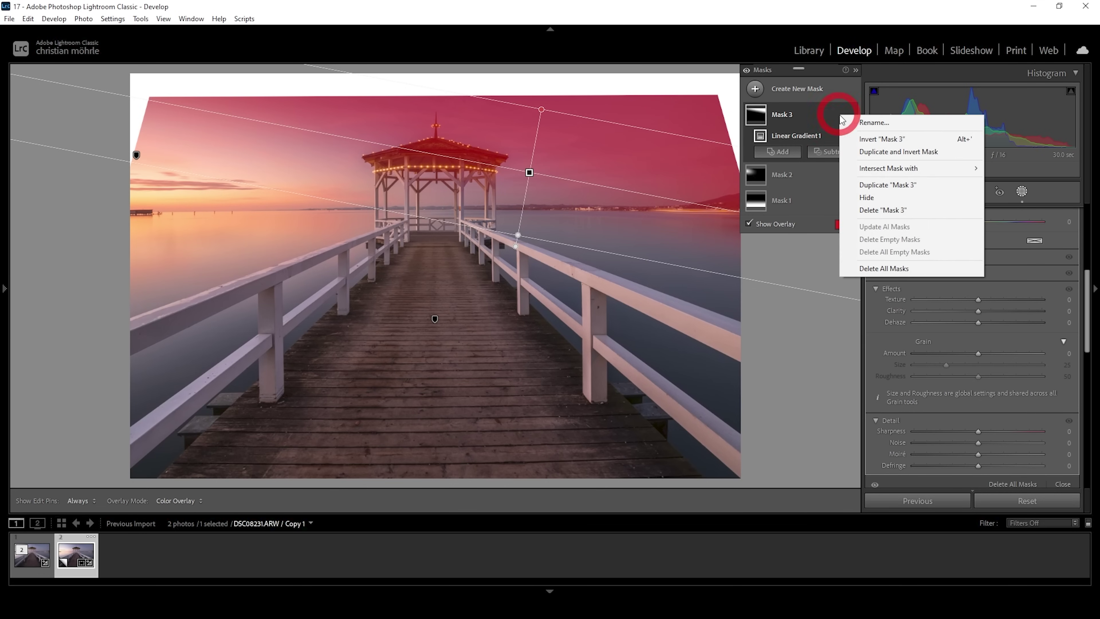
mouse_move(863, 170)
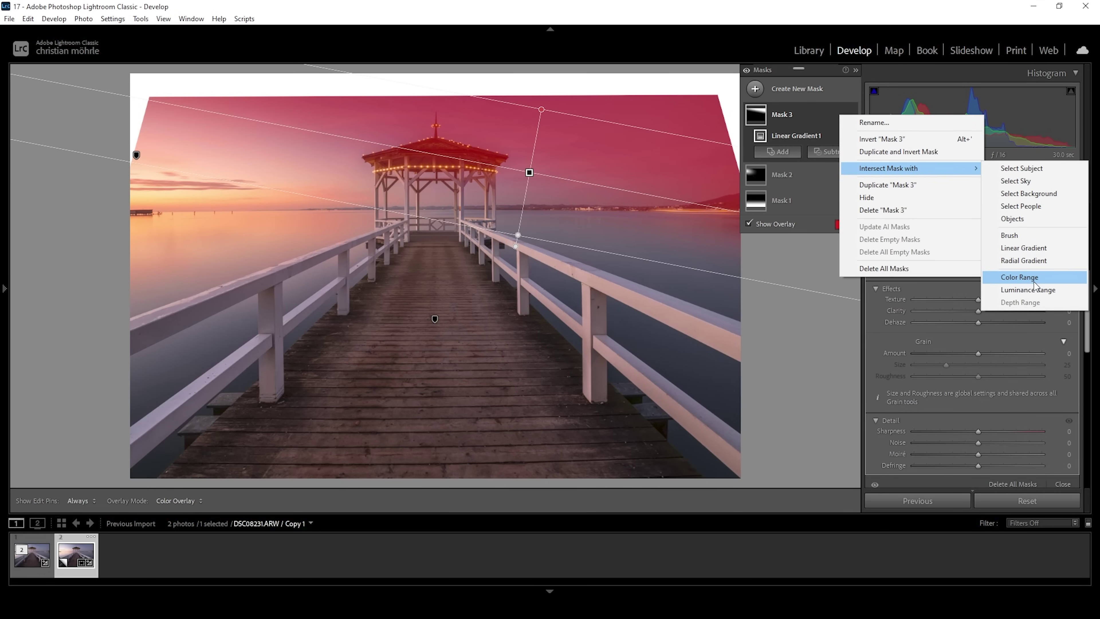
left_click(1020, 277)
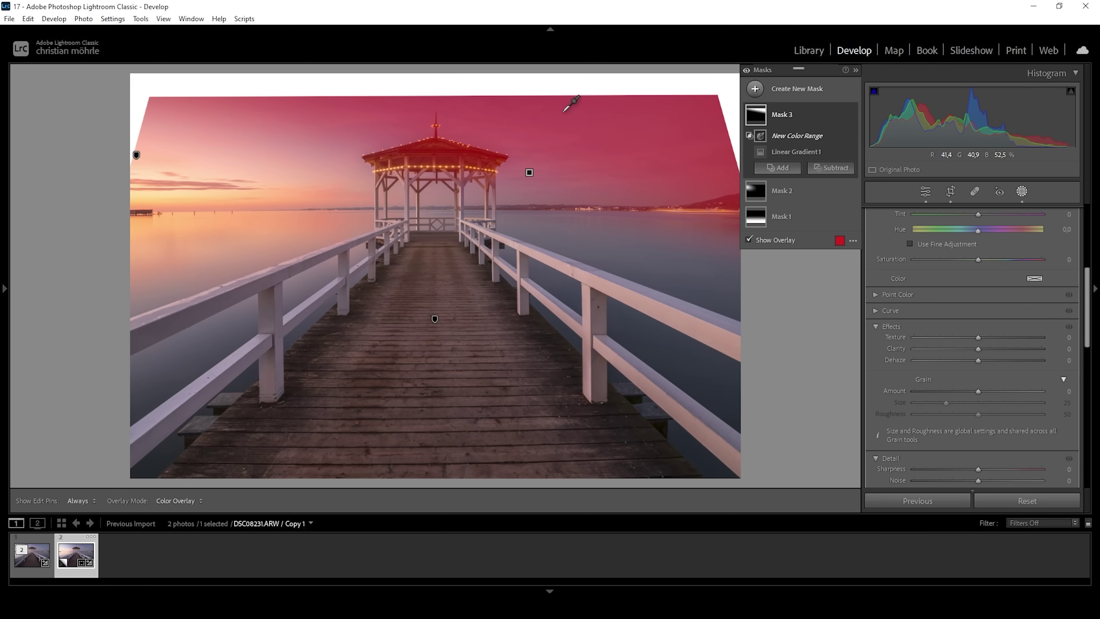
left_click(553, 112)
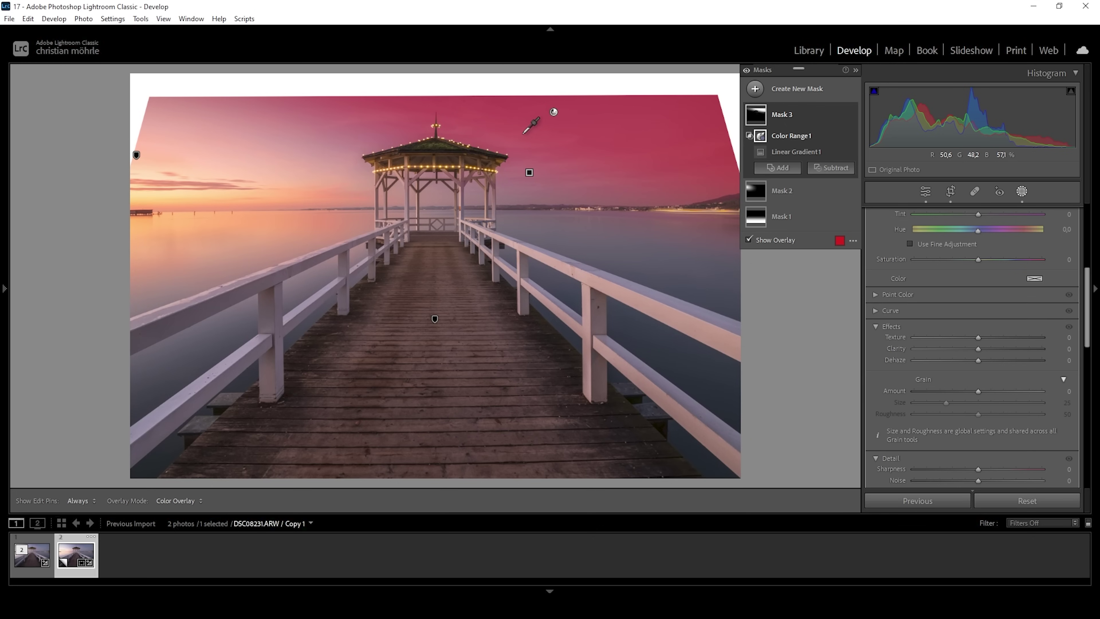
Set the intersected sky mask's Exposure to -0.29 and raise its Contrast slightly
scroll(968, 336, "up", 5)
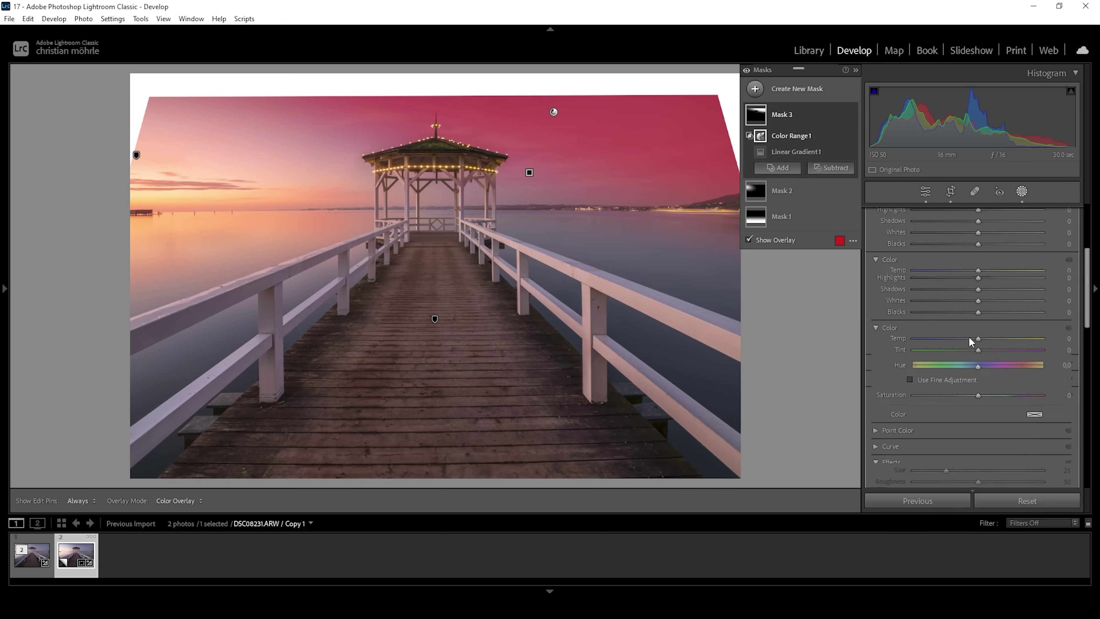
left_click_drag(977, 321, 972, 325)
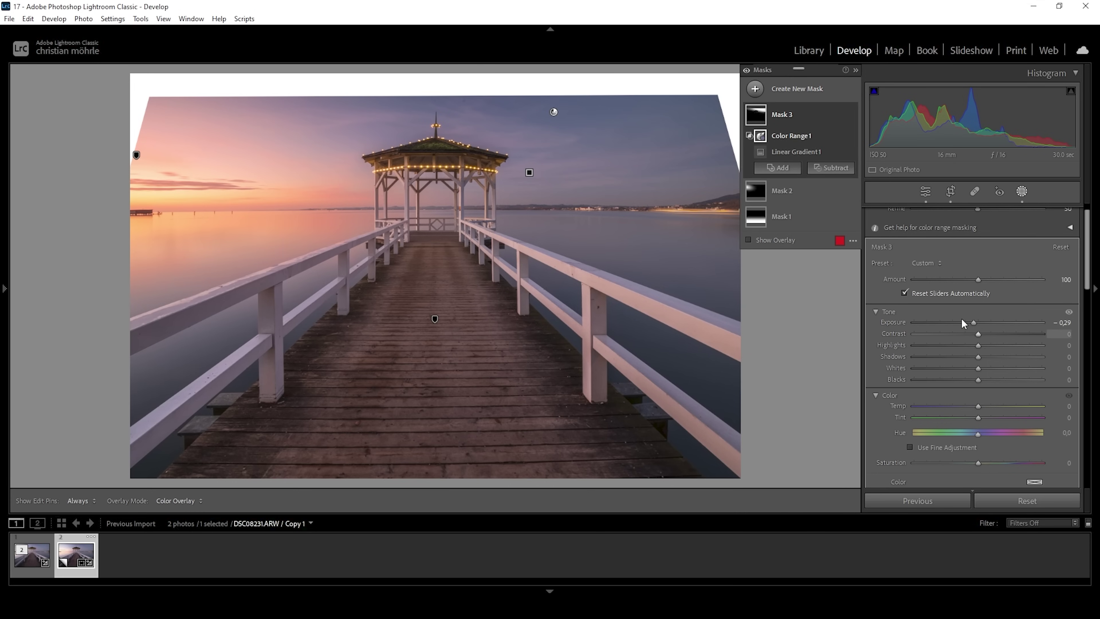
left_click_drag(978, 335, 983, 334)
Add a second slanted linear gradient mask over the sky's upper-right corner, fading out above the horizon
left_click(755, 89)
left_click(822, 209)
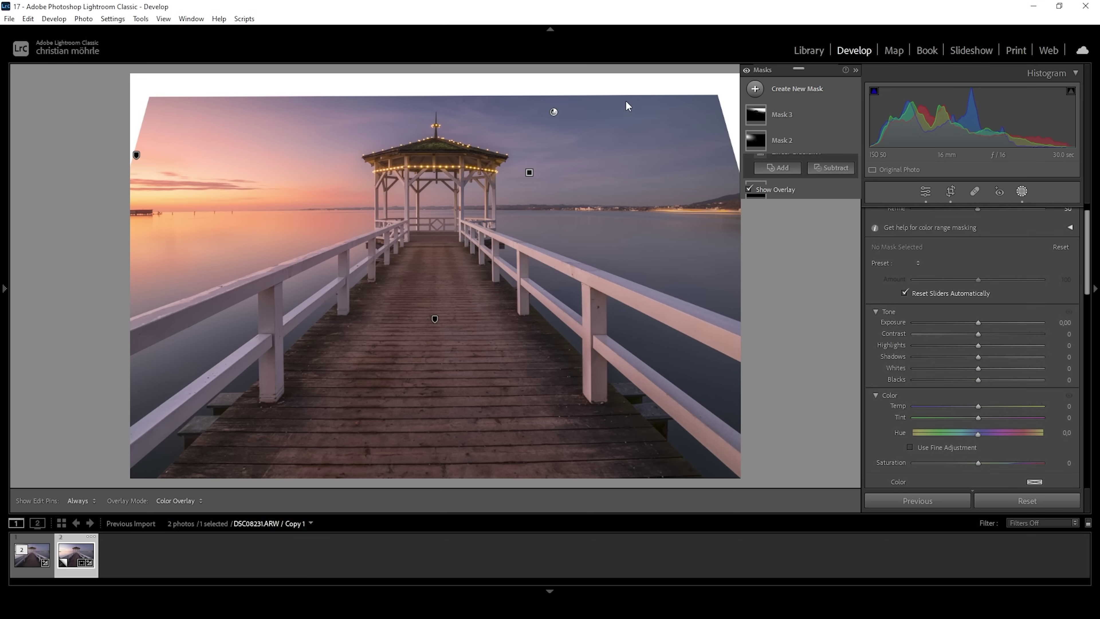
left_click_drag(639, 96, 625, 177)
left_click_drag(643, 86, 643, 82)
left_click_drag(628, 165, 625, 175)
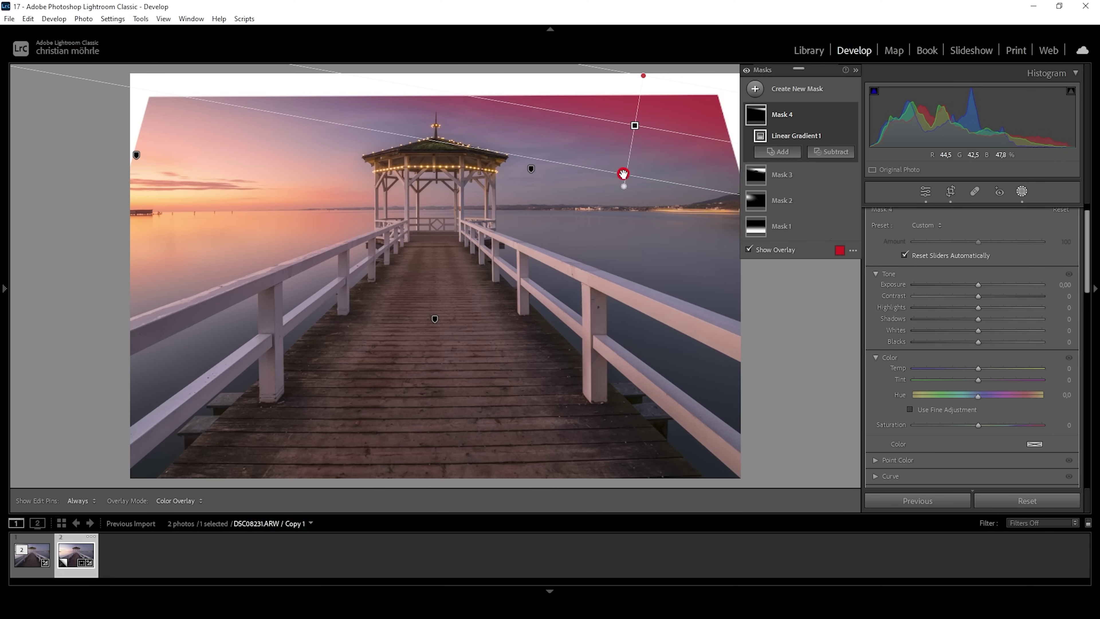
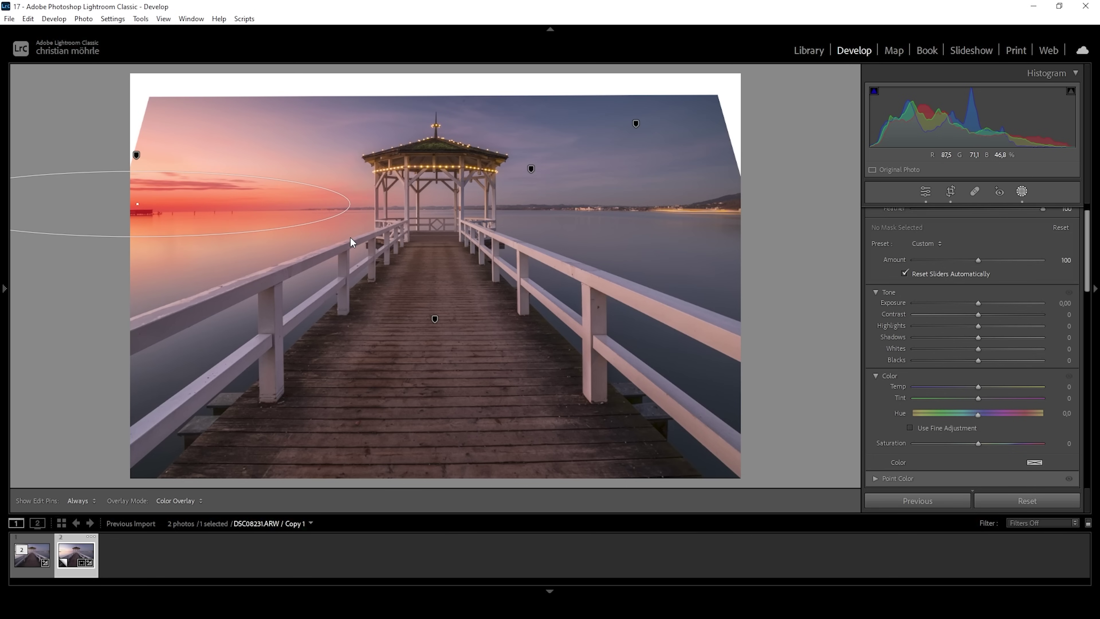
Move the flat radial gradient over the sunset horizon to the photo's left edge, set its Temp to 40 and lower its Dehaze
left_click_drag(142, 201, 130, 198)
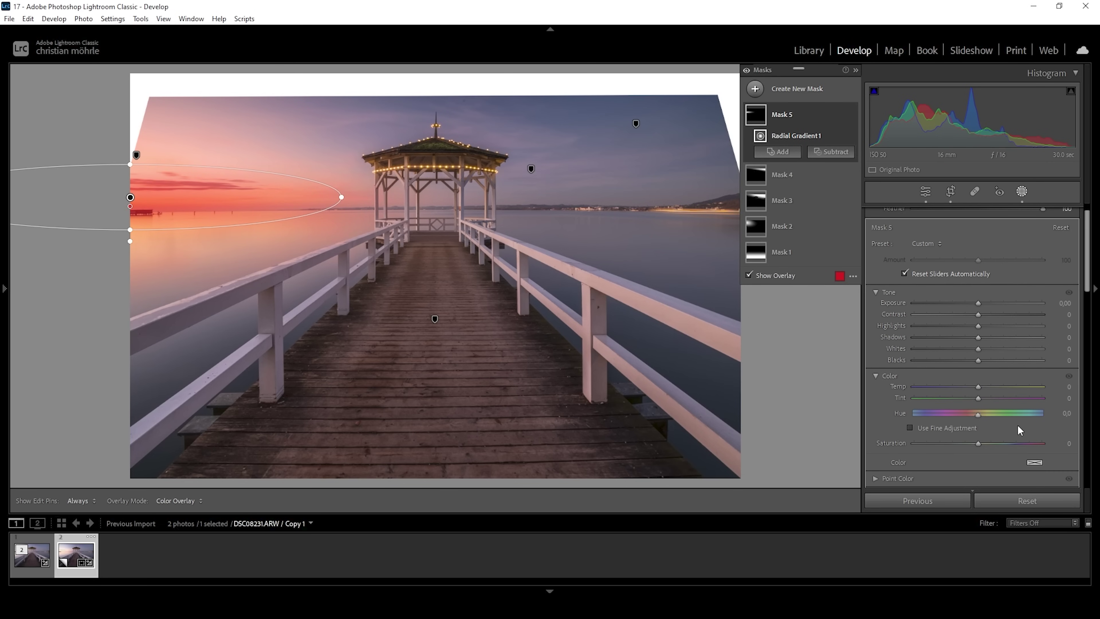
left_click_drag(978, 387, 1005, 391)
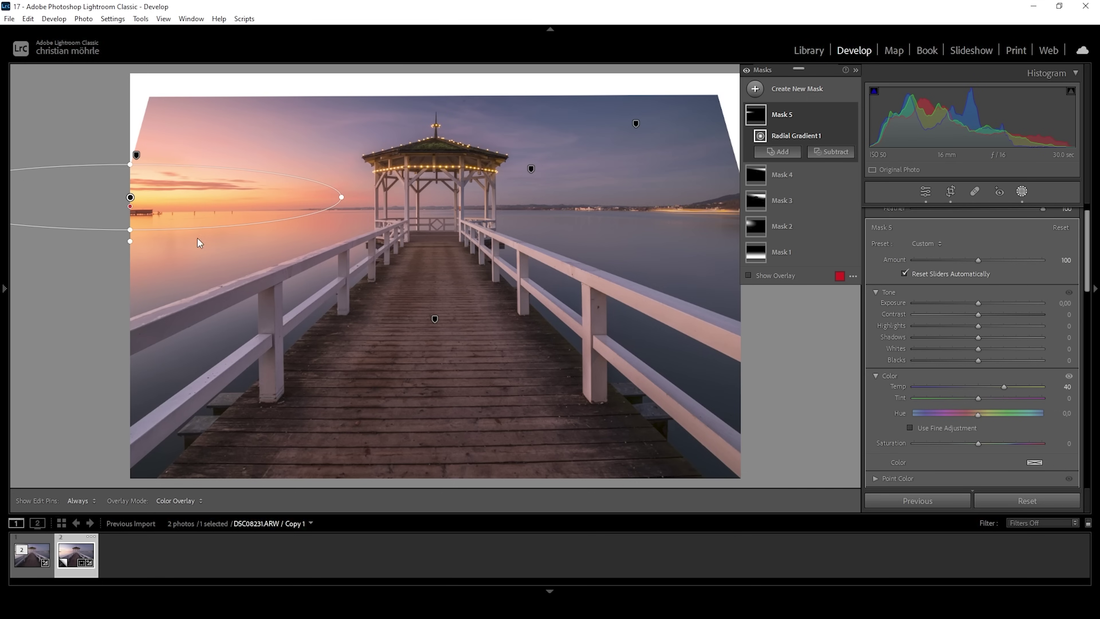
scroll(965, 362, "down", 5)
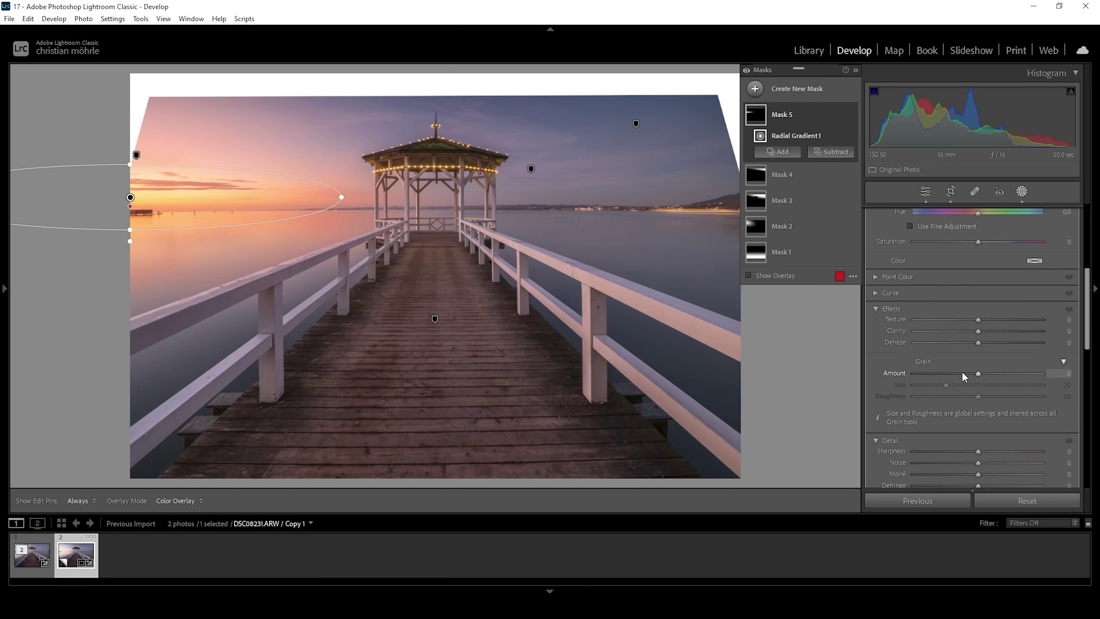
left_click_drag(974, 342, 963, 344)
scroll(983, 331, "up", 5)
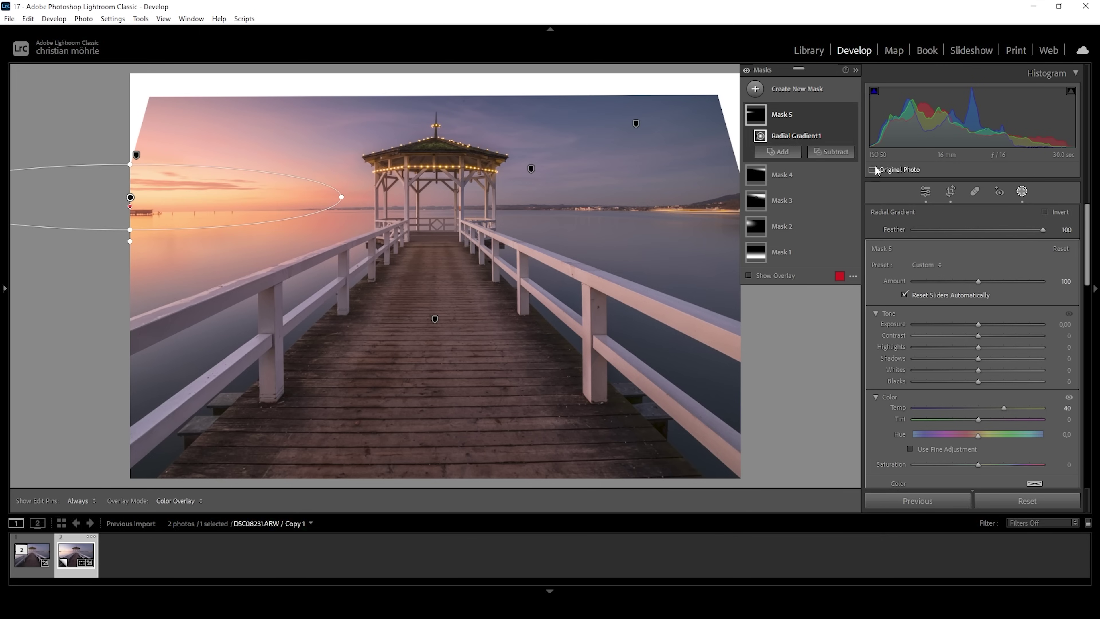
Create a luminance range mask sampled from the left railing post and narrow its range to 22/40–60/81
left_click(755, 89)
left_click(822, 262)
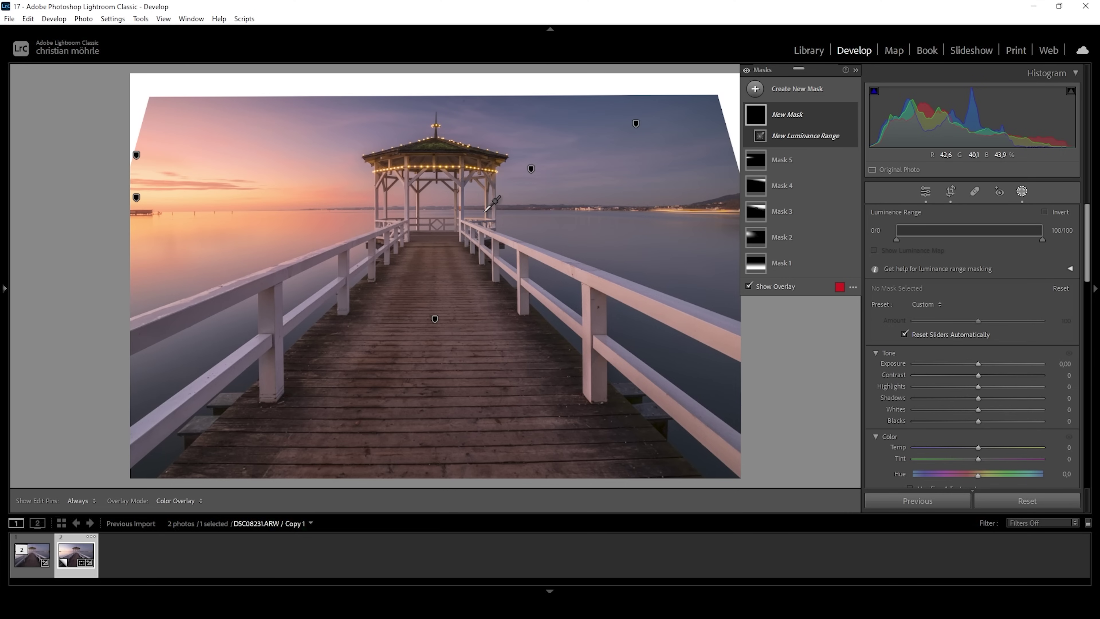
left_click(278, 320)
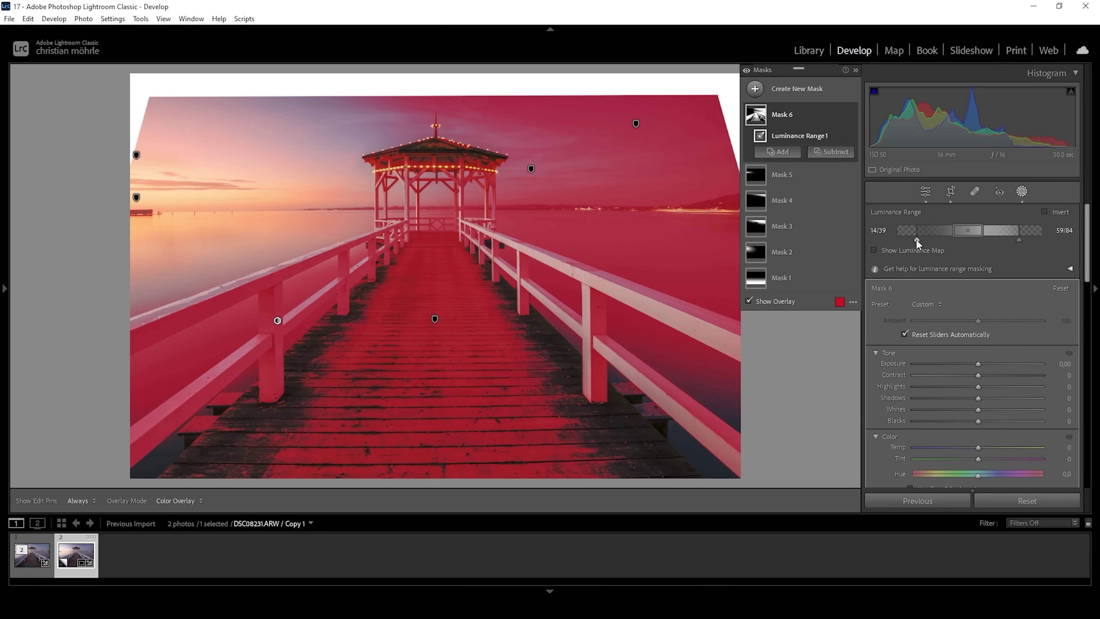
left_click_drag(914, 237, 928, 239)
left_click_drag(1017, 240, 956, 230)
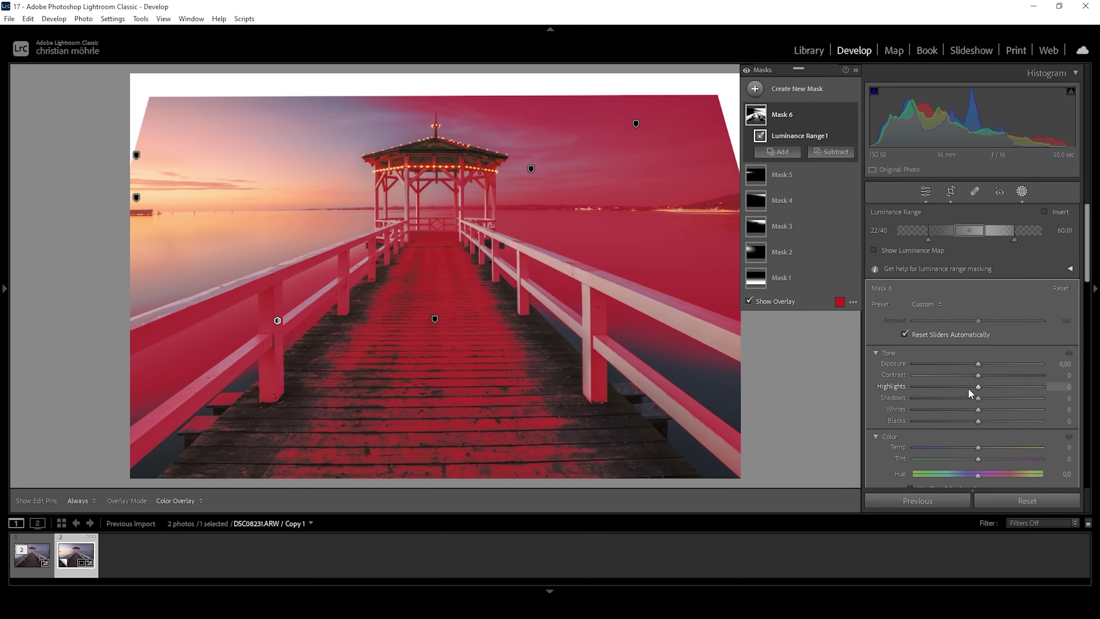
Set the luminance mask's Highlights to -11, Shadows to 28, Whites to 22 and Blacks to -12
left_click_drag(978, 385, 996, 399)
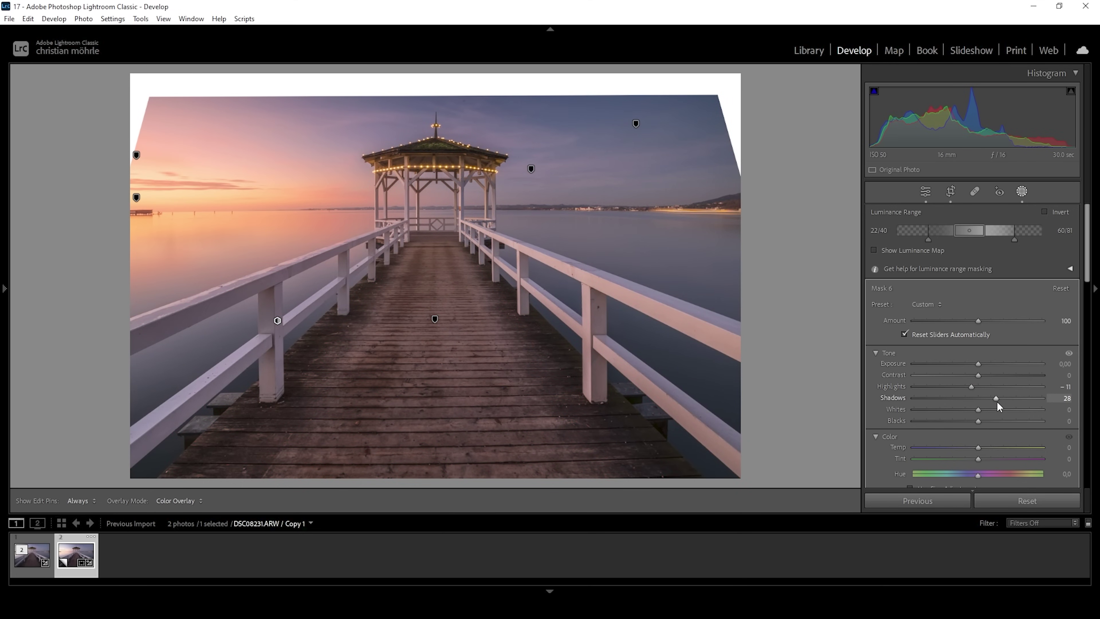
left_click_drag(993, 399, 990, 399)
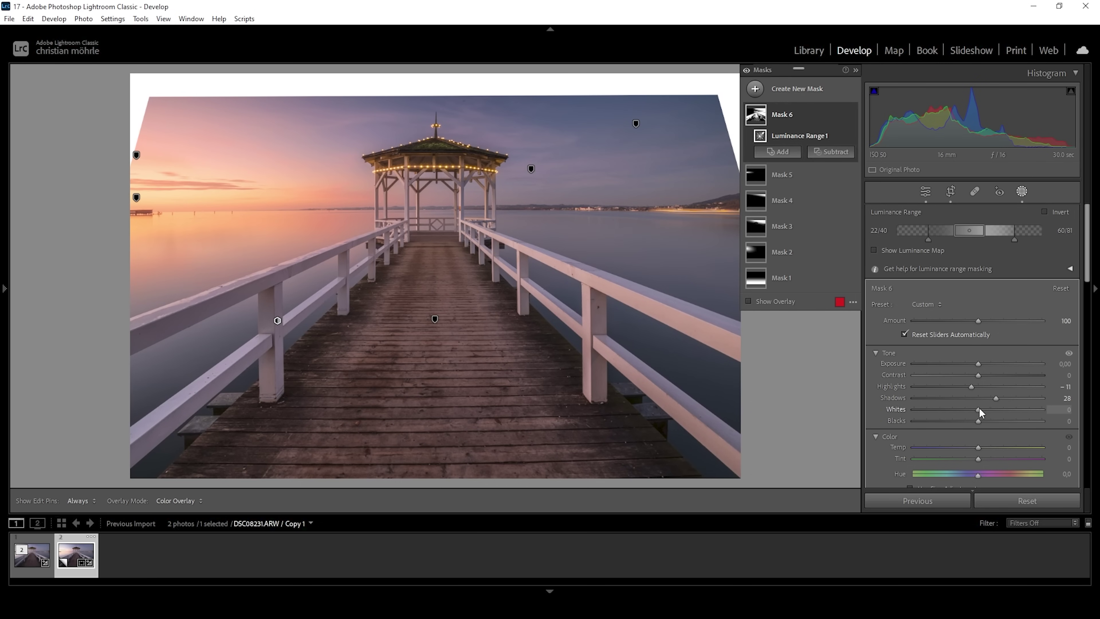
mouse_move(979, 409)
left_mouse_down()
mouse_move(993, 413)
mouse_move(974, 421)
left_mouse_up()
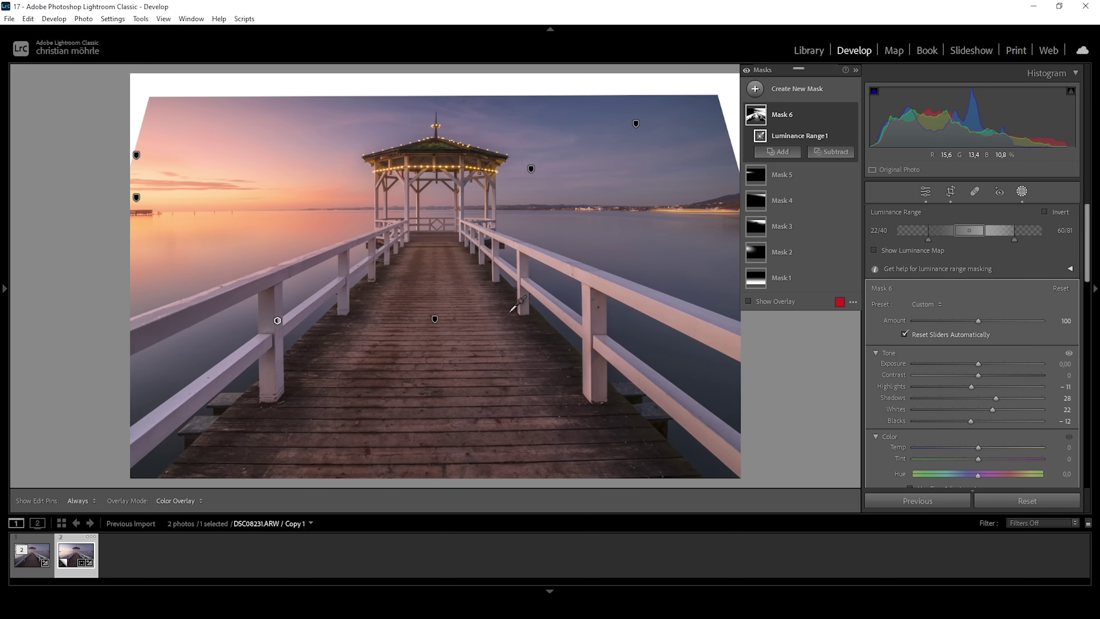
Compare the photo with and without the luminance range mask and with and without all masks, and close masking
mouse_move(853, 117)
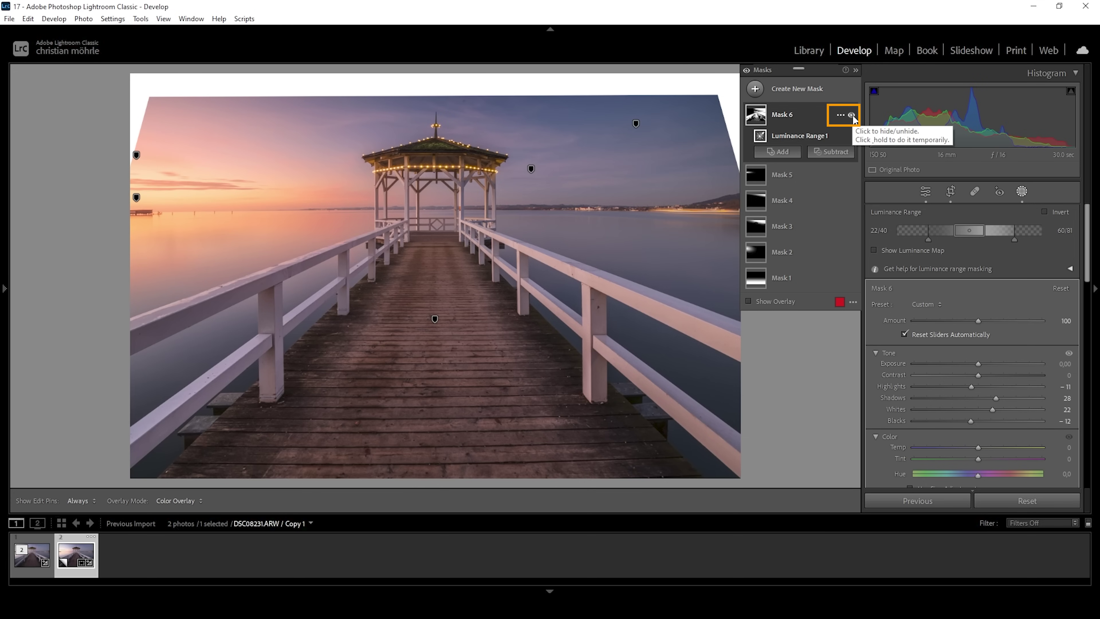
left_click_drag(851, 115, 852, 115)
left_click(851, 115)
left_click(852, 115)
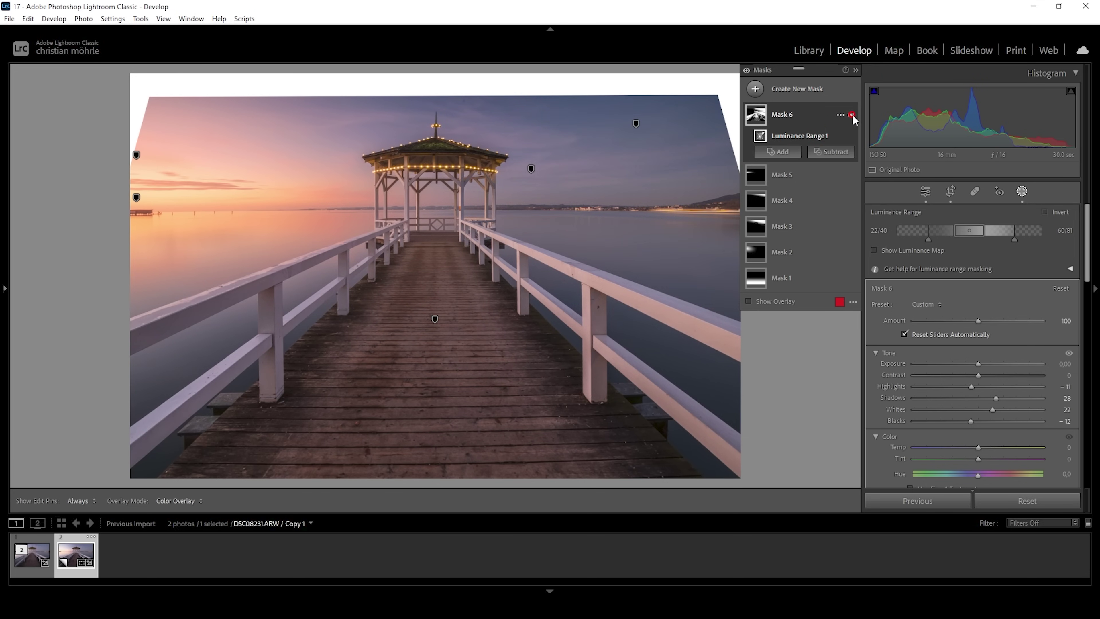
left_click(851, 115)
left_click(851, 115)
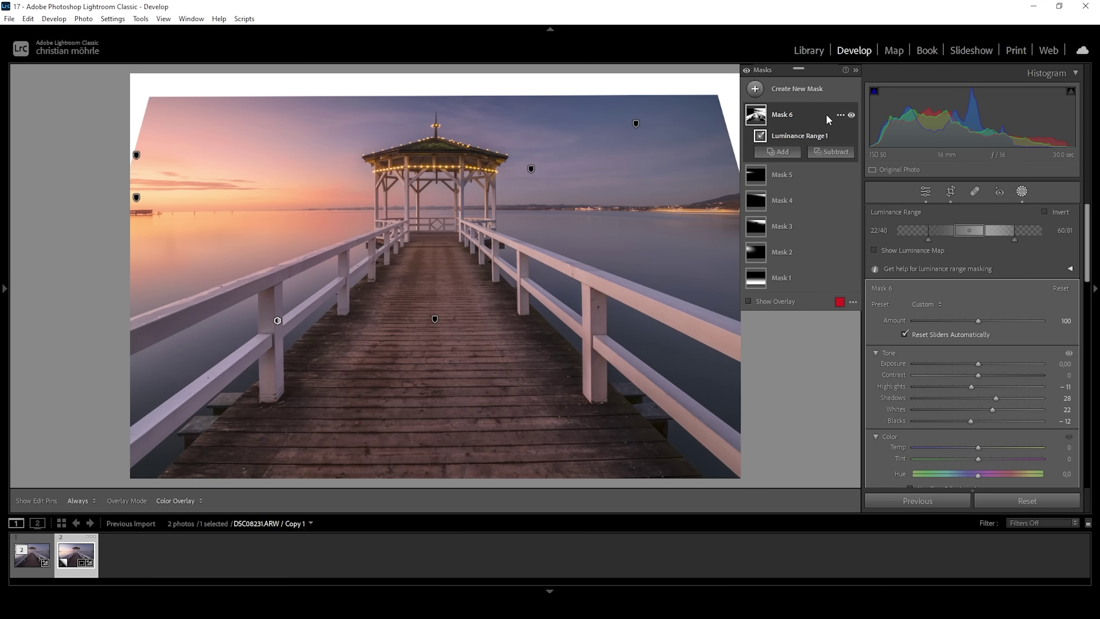
left_click(851, 115)
left_click(851, 115)
left_click(746, 71)
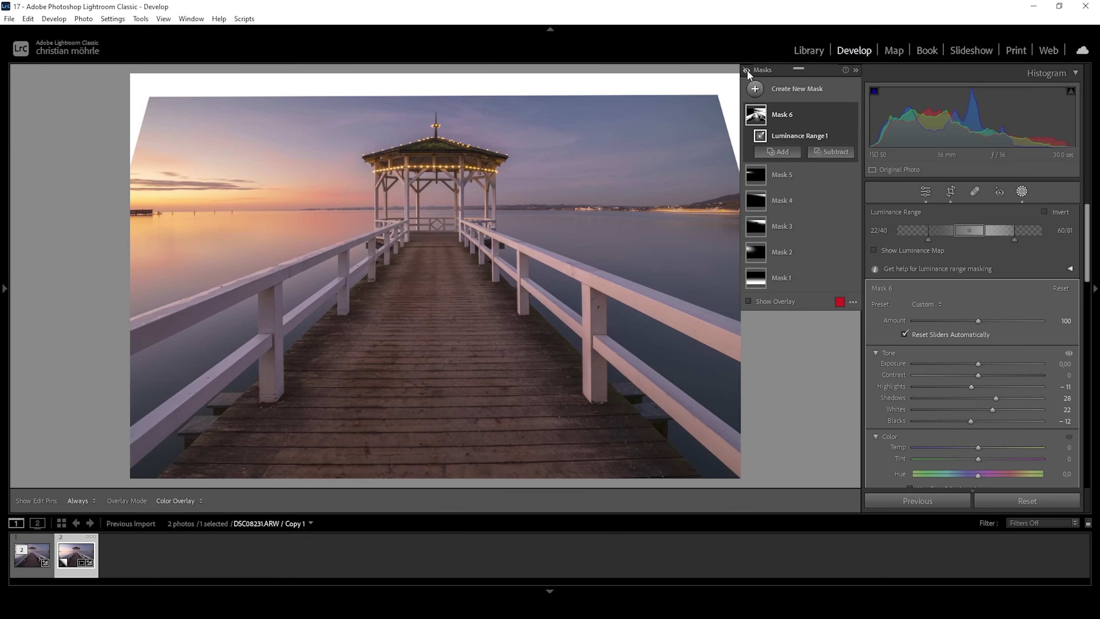
left_click(747, 70)
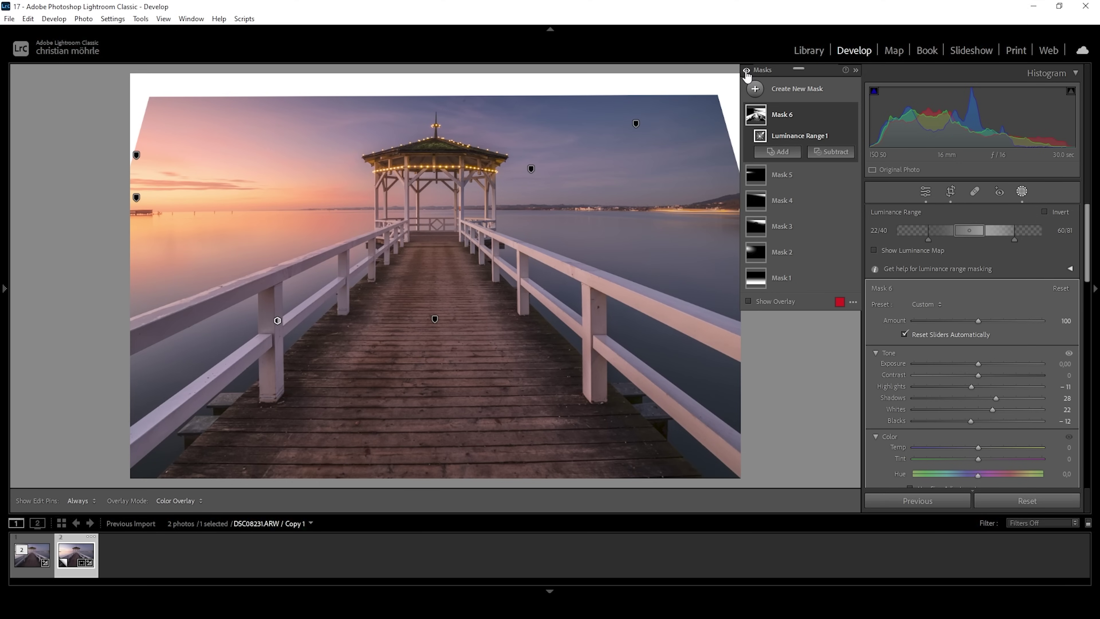
left_click(1019, 196)
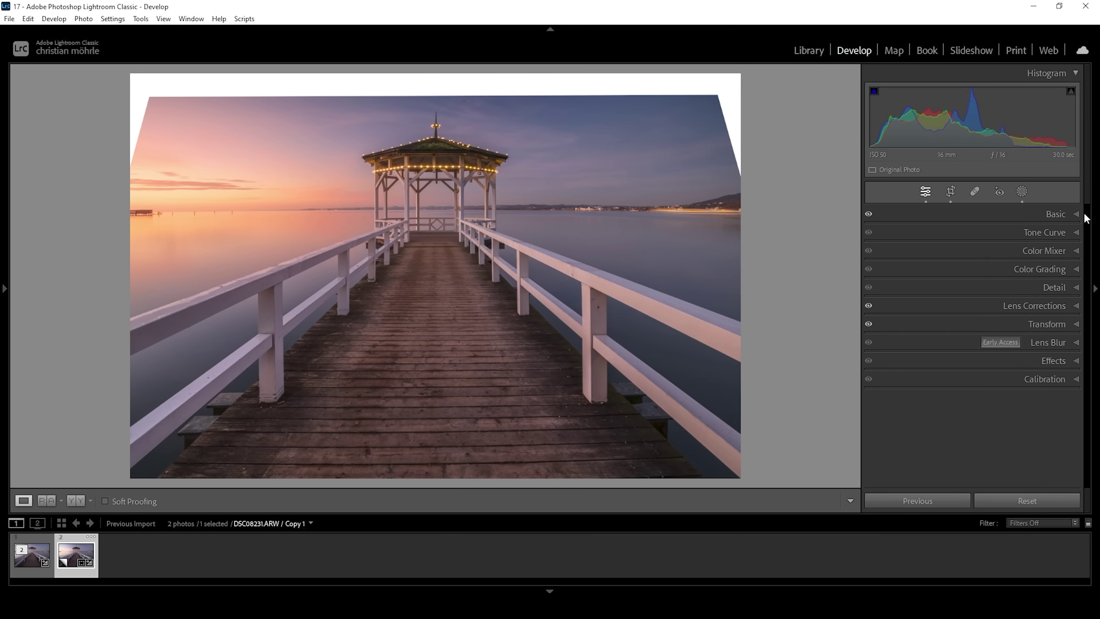
Shift the Purple and Yellow hues toward the negative side in the Color Mixer
left_click(976, 254)
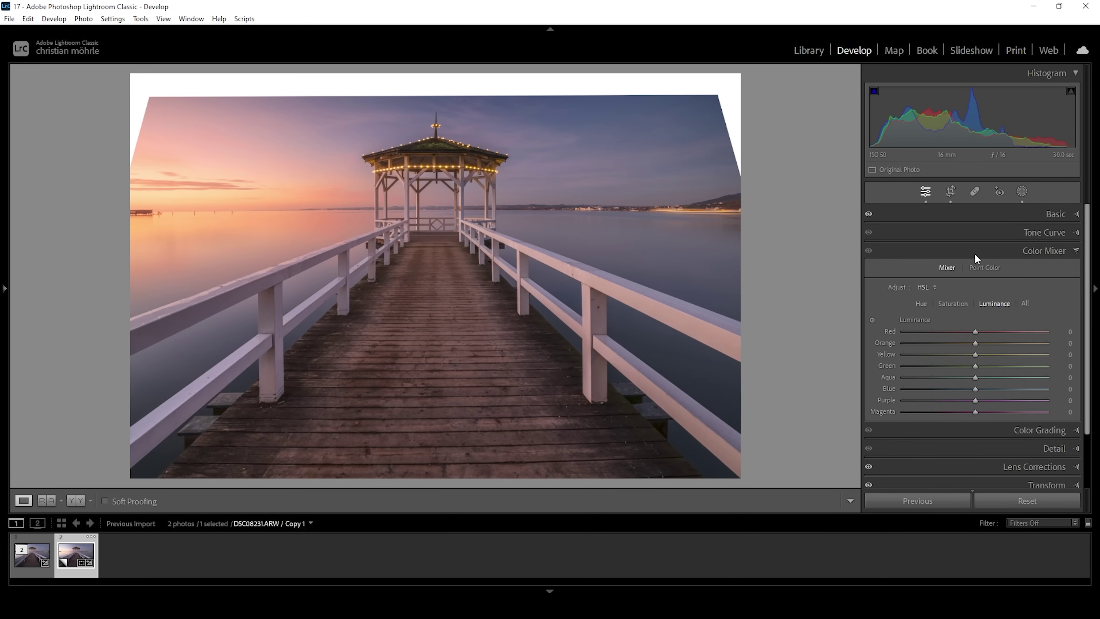
left_click(925, 305)
left_click(948, 305)
left_click(992, 306)
left_click(921, 304)
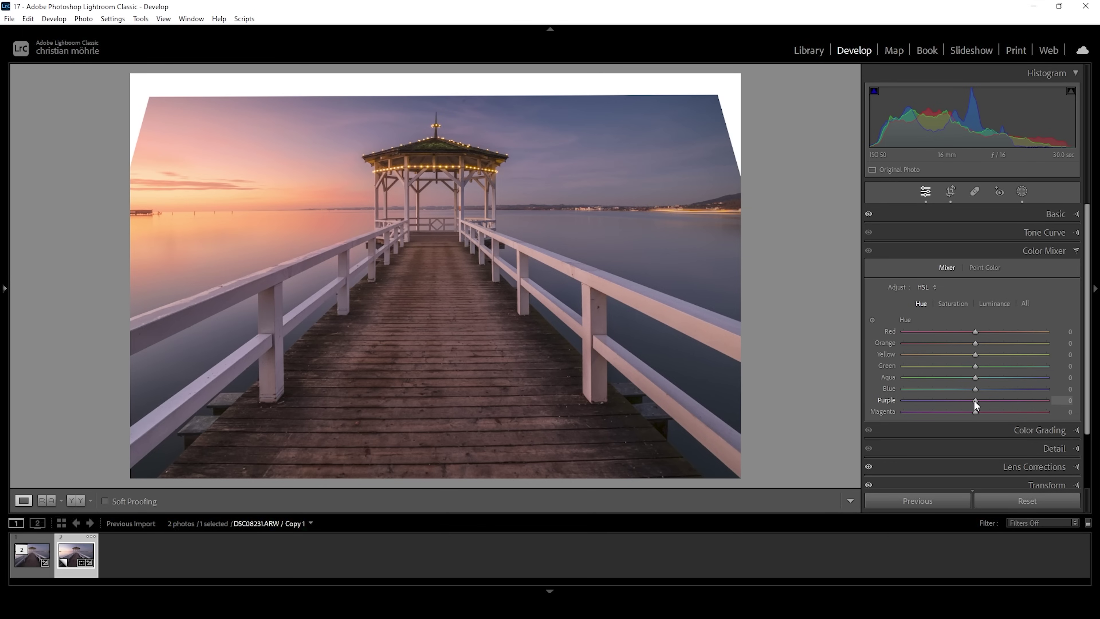
left_click_drag(974, 401, 959, 400)
mouse_move(975, 353)
left_mouse_down()
mouse_move(949, 353)
mouse_move(964, 354)
left_mouse_up()
Set the Color Mixer's Blue saturation to -15 and Purple saturation to -6, and try a Blue luminance of -62
left_click(947, 304)
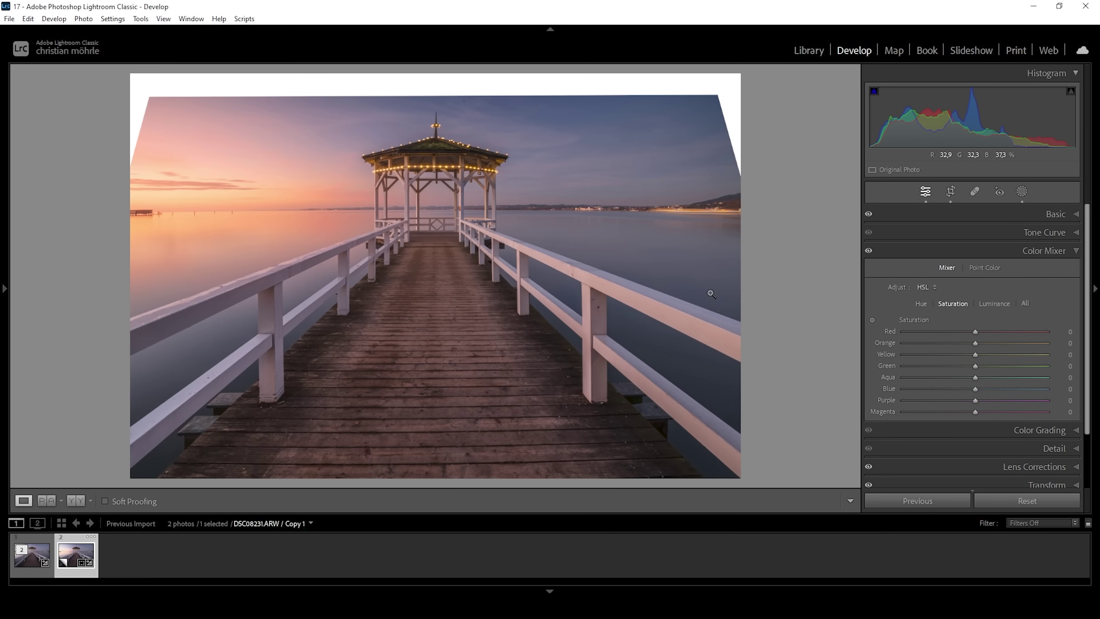
left_click_drag(975, 389, 965, 388)
left_click_drag(975, 400, 971, 403)
left_click_drag(976, 343, 991, 343)
double_click(992, 343)
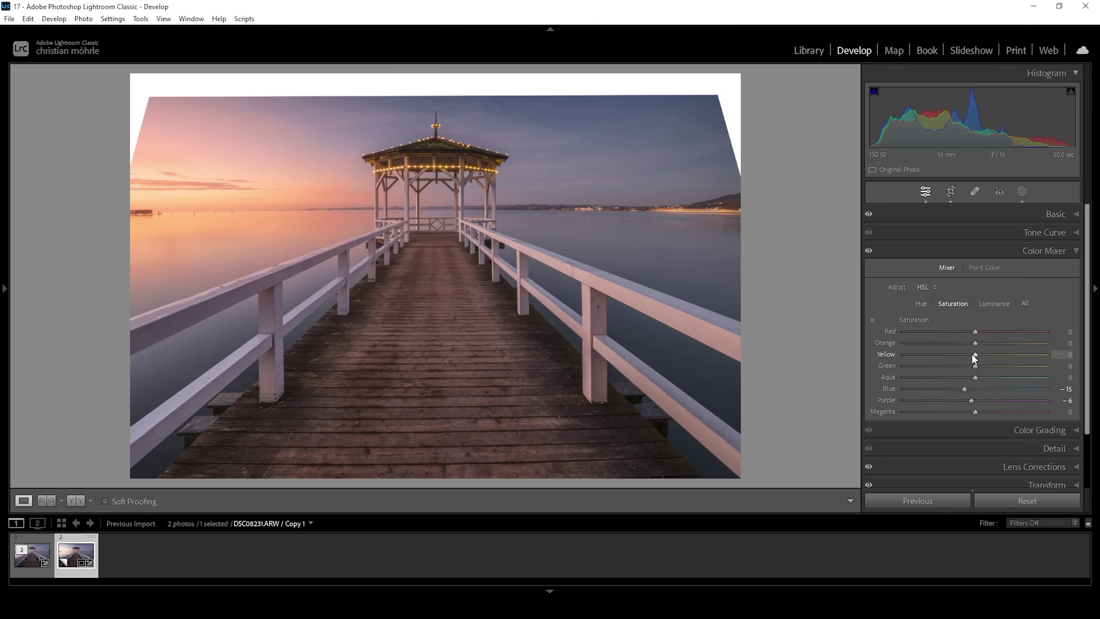
left_click(984, 305)
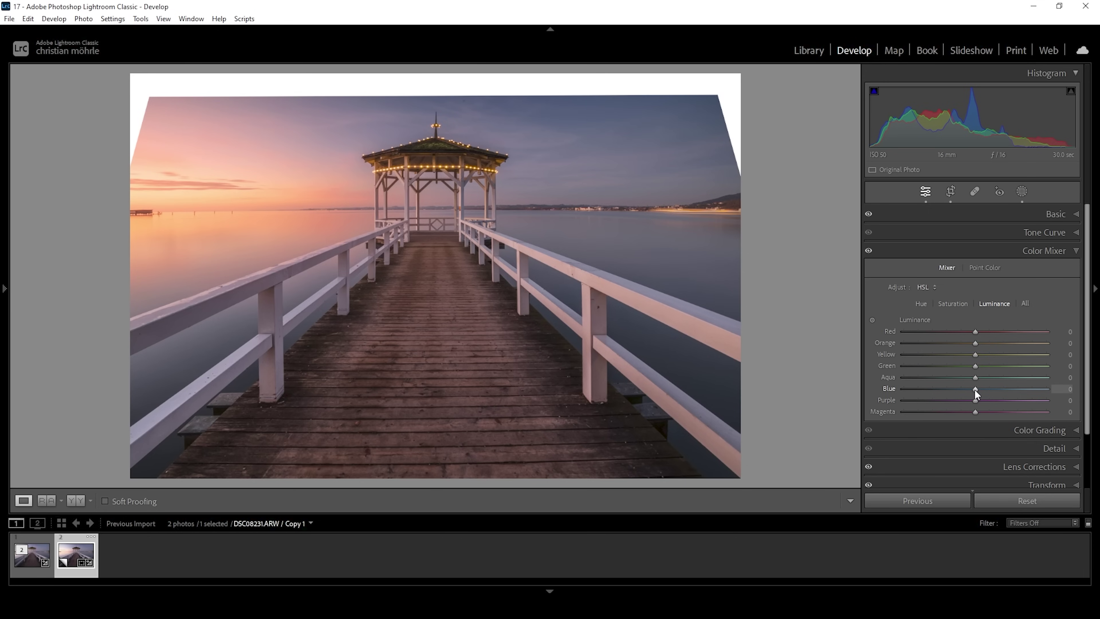
left_click_drag(975, 390, 930, 388)
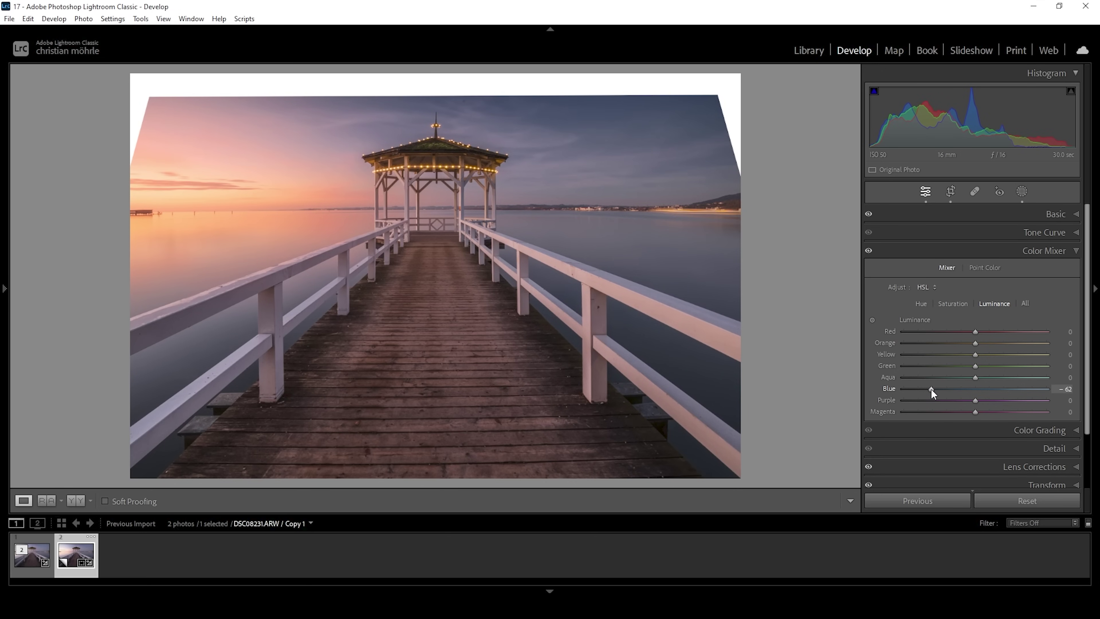
left_click(1062, 251)
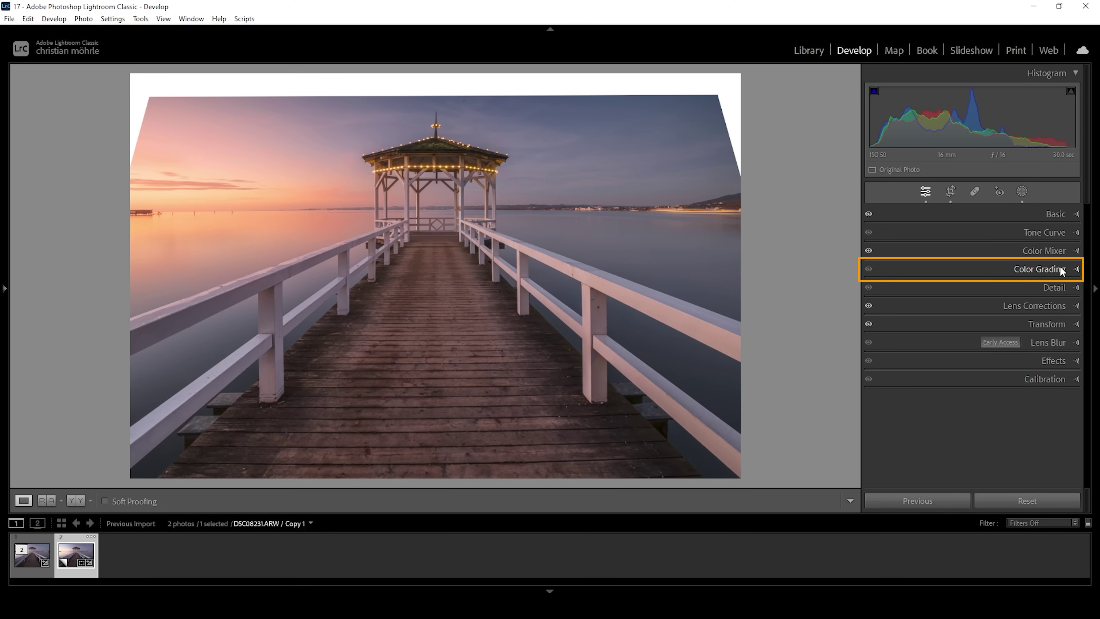
Give the highlights a warm tint and the midtones a subtle one with Color Grading
left_click(1077, 270)
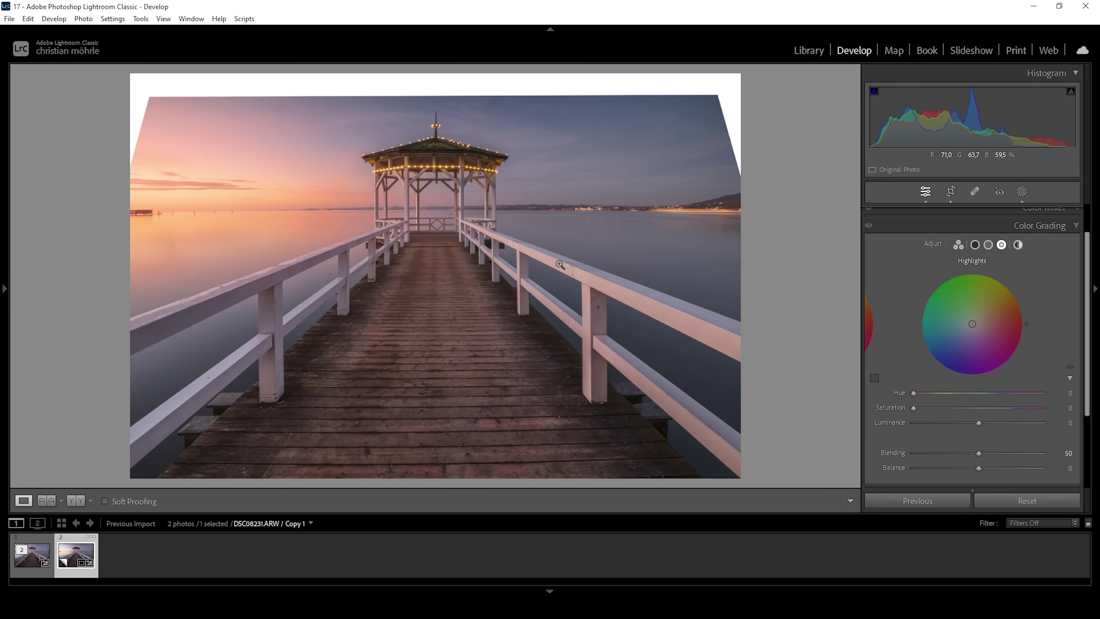
left_click_drag(913, 392, 961, 411)
left_click(988, 245)
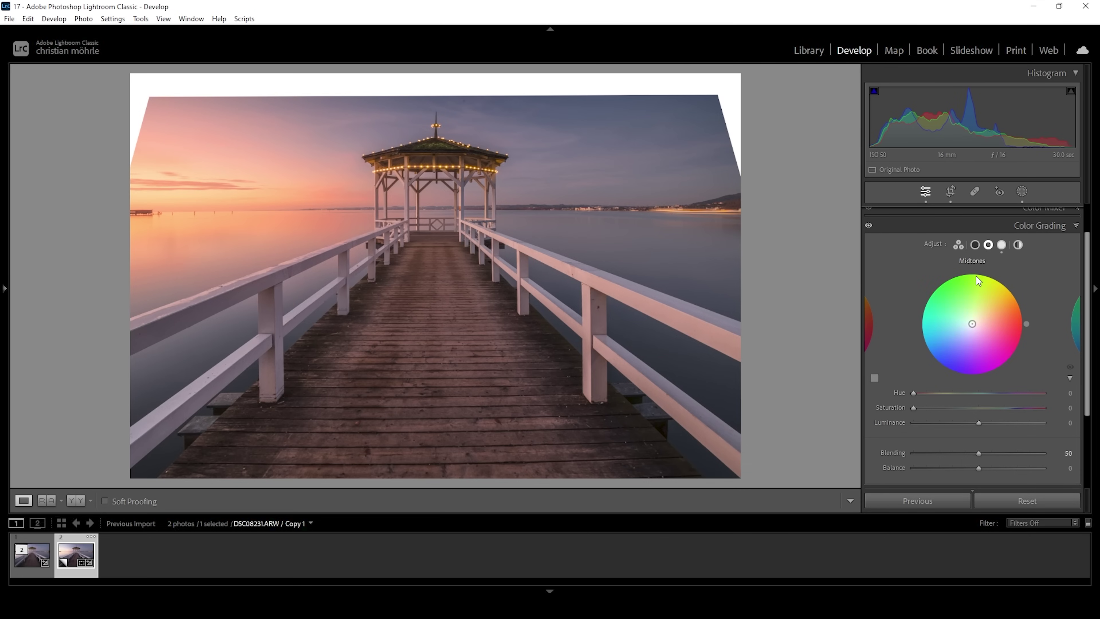
mouse_move(913, 392)
left_mouse_down()
mouse_move(1002, 398)
mouse_move(913, 408)
mouse_move(923, 408)
left_mouse_up()
left_click(1072, 229)
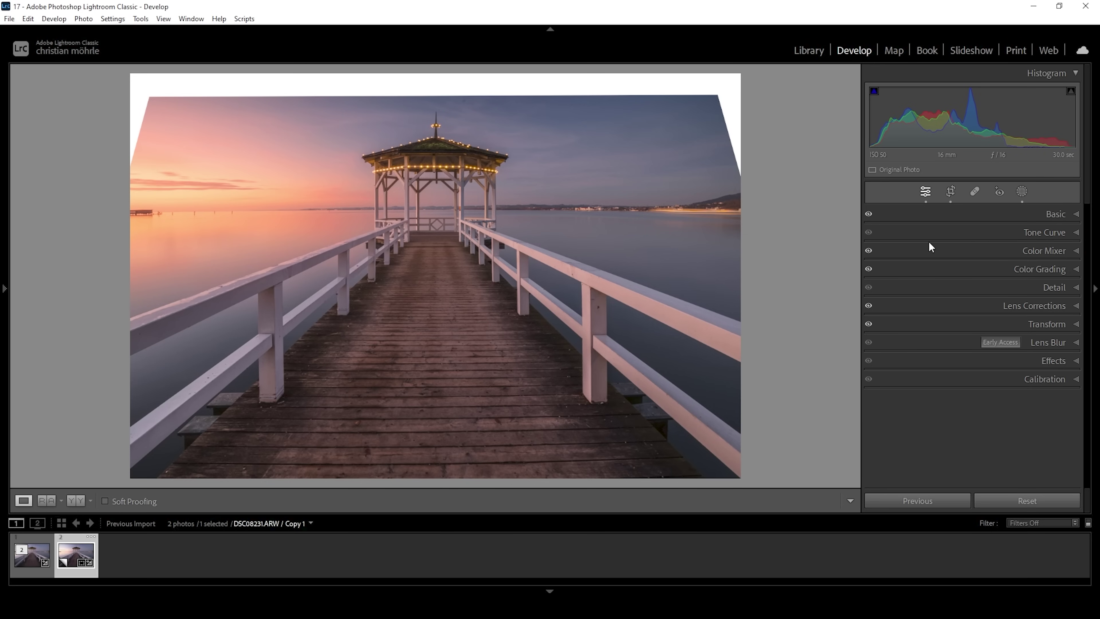
Set the Calibration's Blue Primary Hue to -11 and its Saturation to +67
left_click(1062, 380)
scroll(1090, 405, "down", 3)
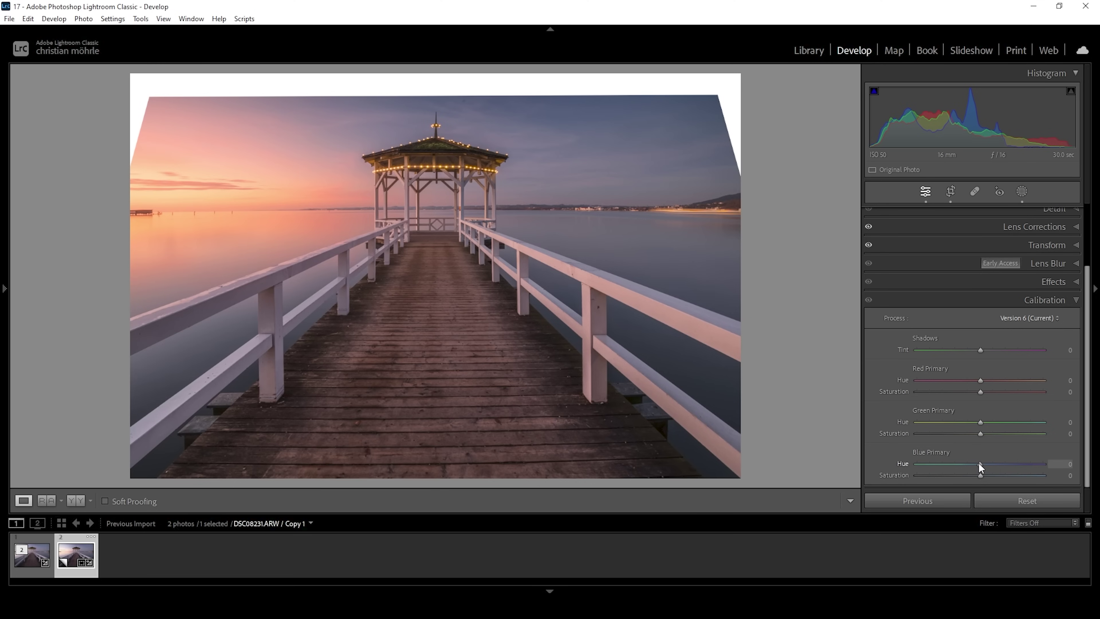
left_click_drag(979, 463, 973, 463)
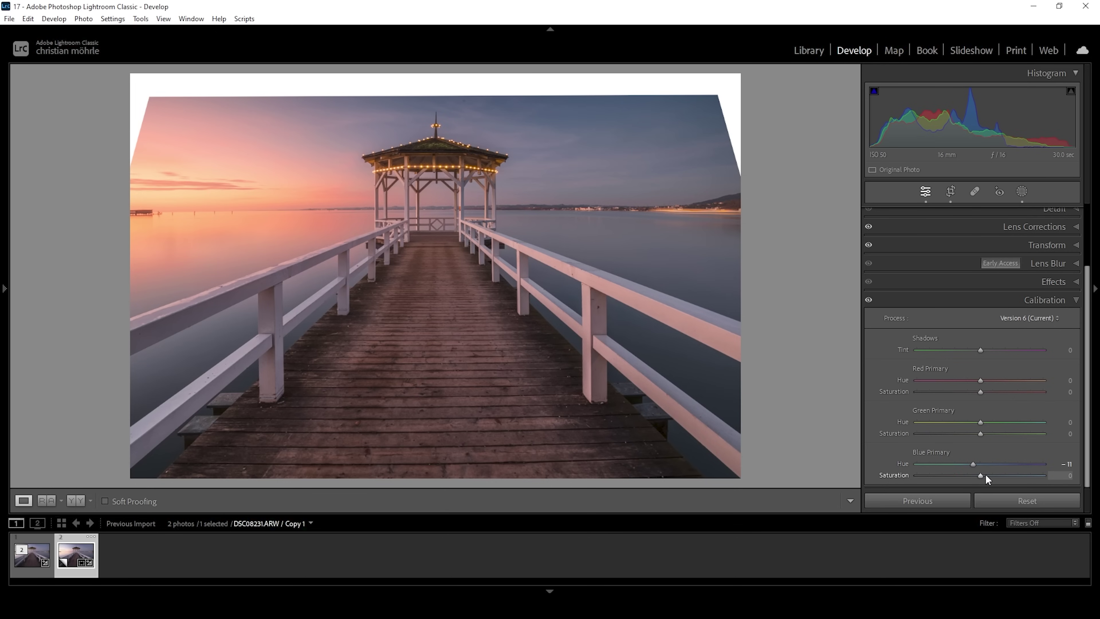
left_click_drag(982, 475, 1023, 474)
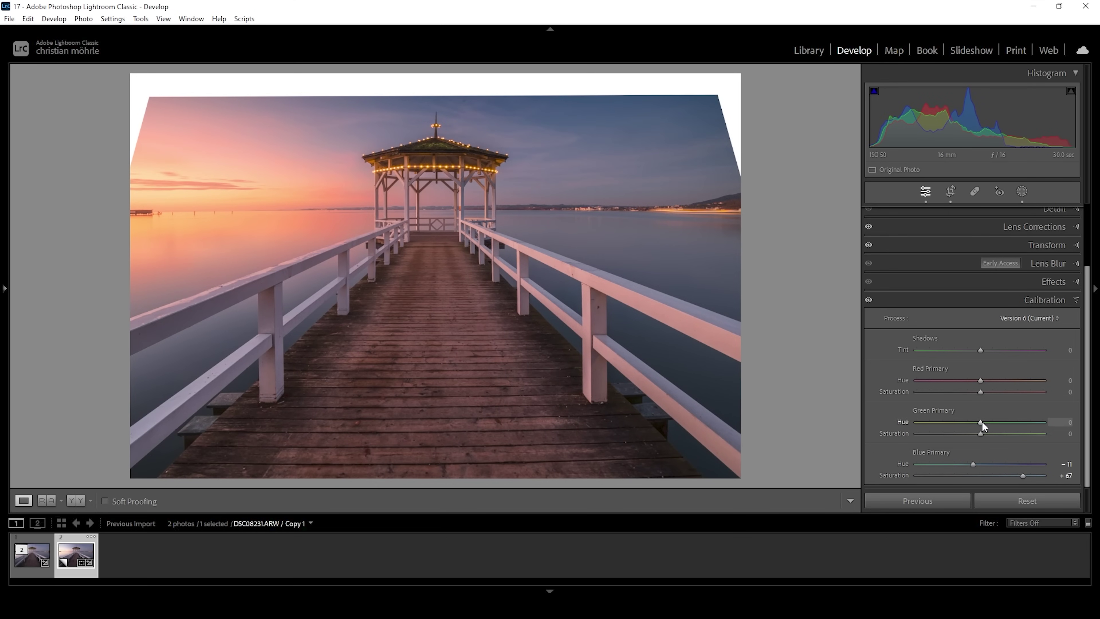
Set Calibration's Green Primary Hue to +5 and Saturation to +4 and Red Primary Saturation to +8, and compare with the reference photo
left_click_drag(980, 420, 983, 434)
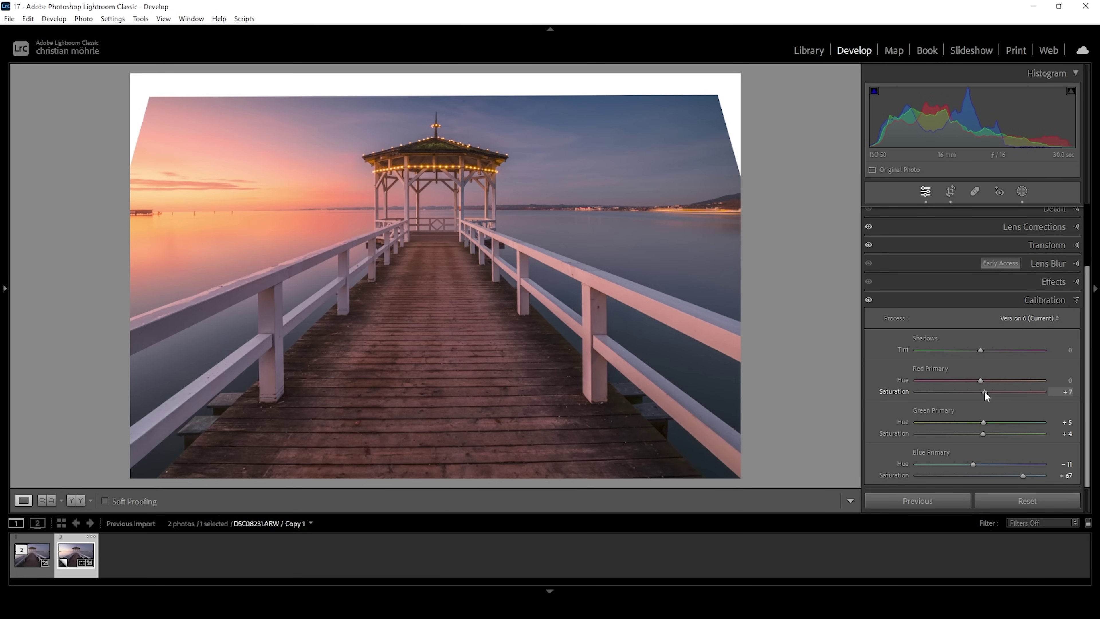
left_click_drag(984, 392, 985, 392)
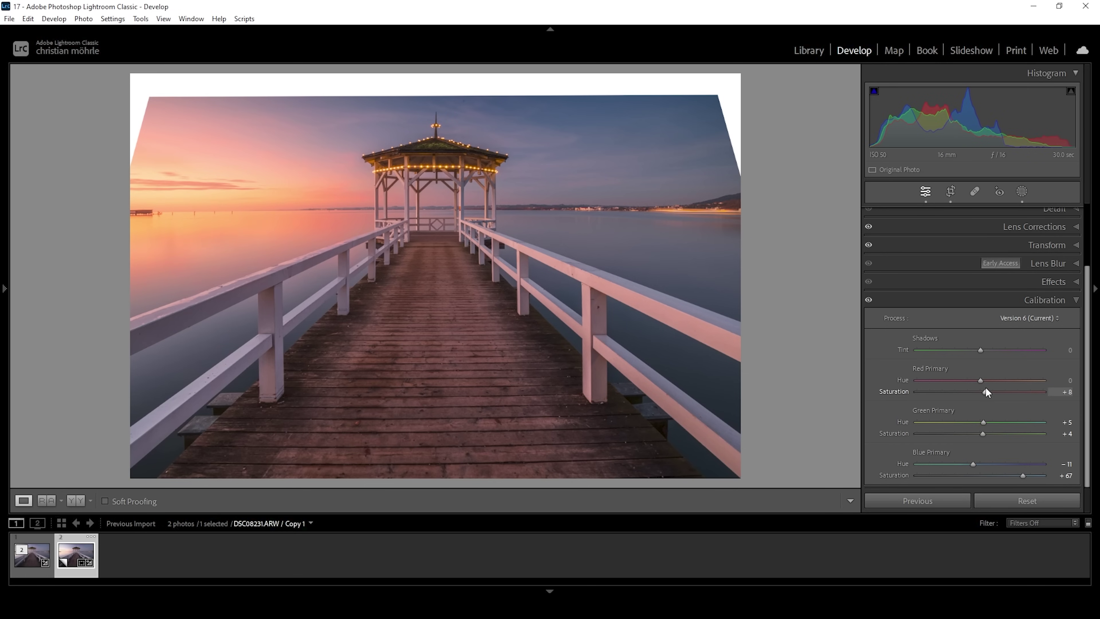
left_click(868, 299)
left_click(50, 502)
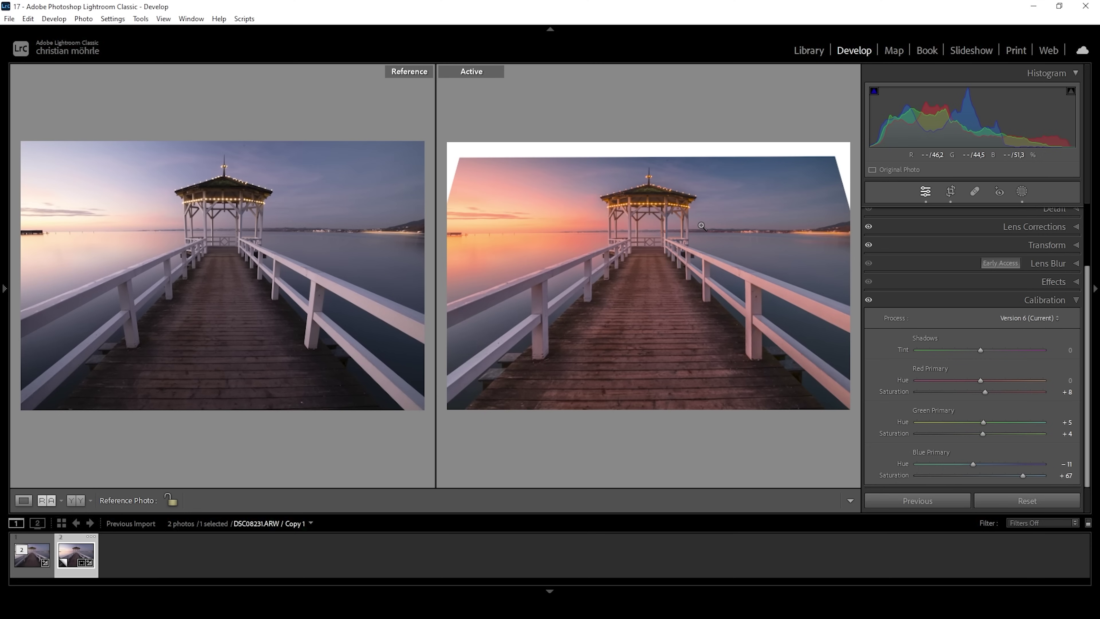
left_click(25, 500)
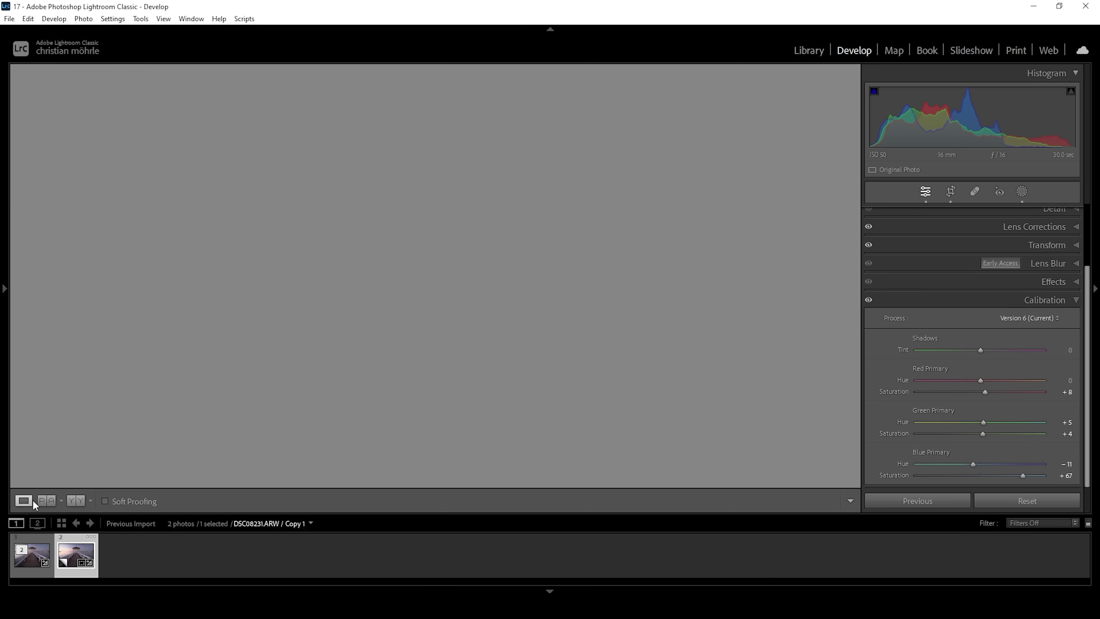
left_click(1066, 299)
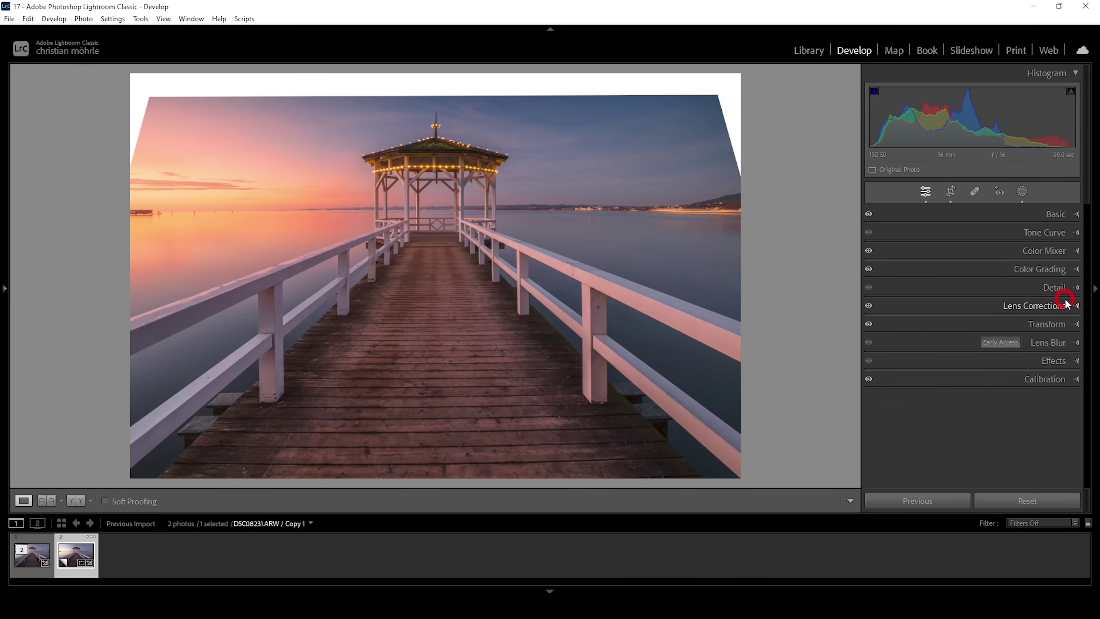
Sharpen the photo with Amount 87, Radius 0.5, Detail 100 and Masking 71, previewing the masked edges
left_click(1055, 289)
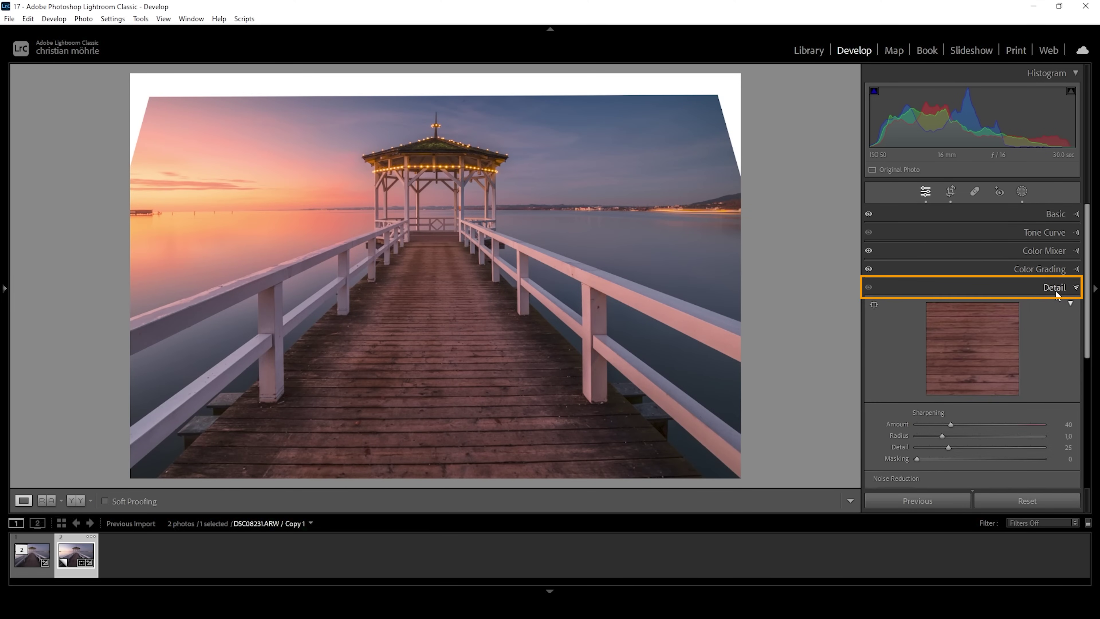
scroll(1017, 457, "down", 2)
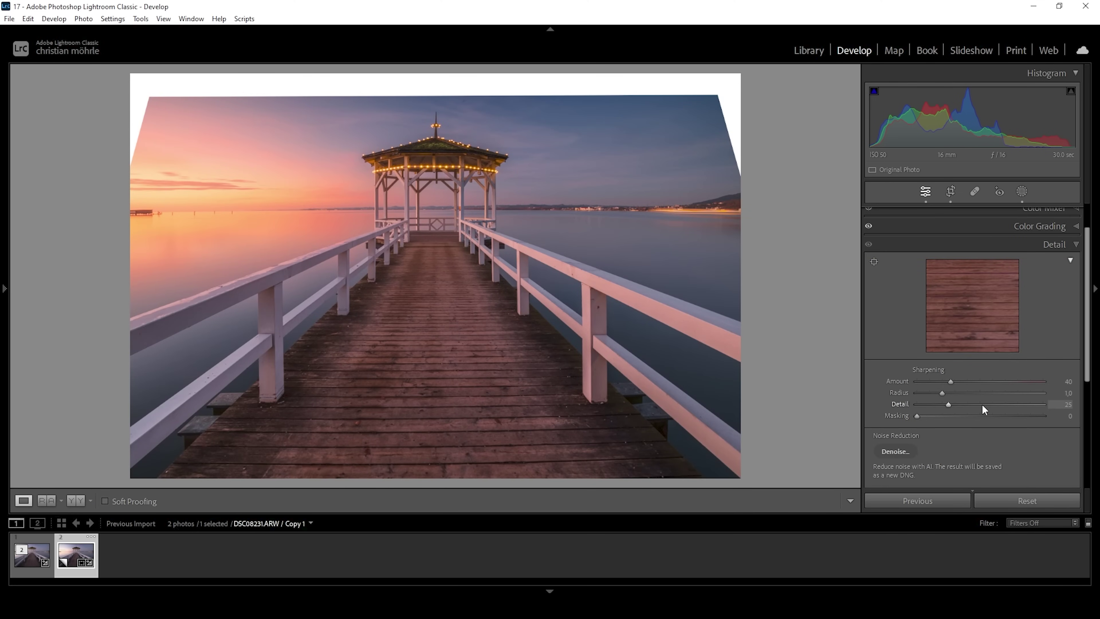
left_click_drag(941, 393, 919, 393)
key("alt")
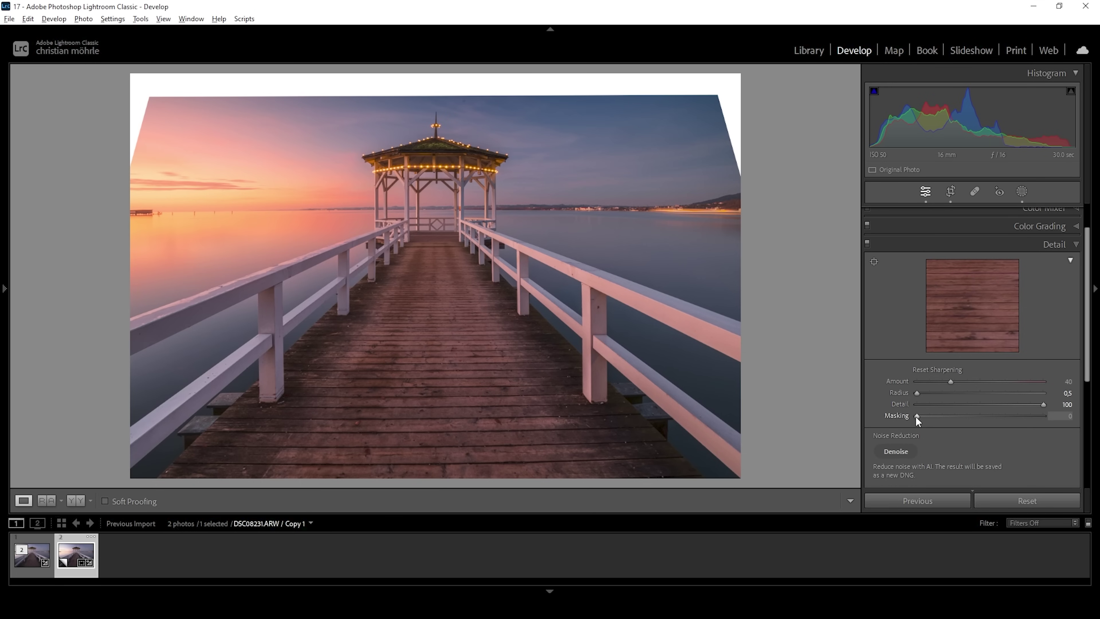
left_click_drag(915, 416, 1002, 428)
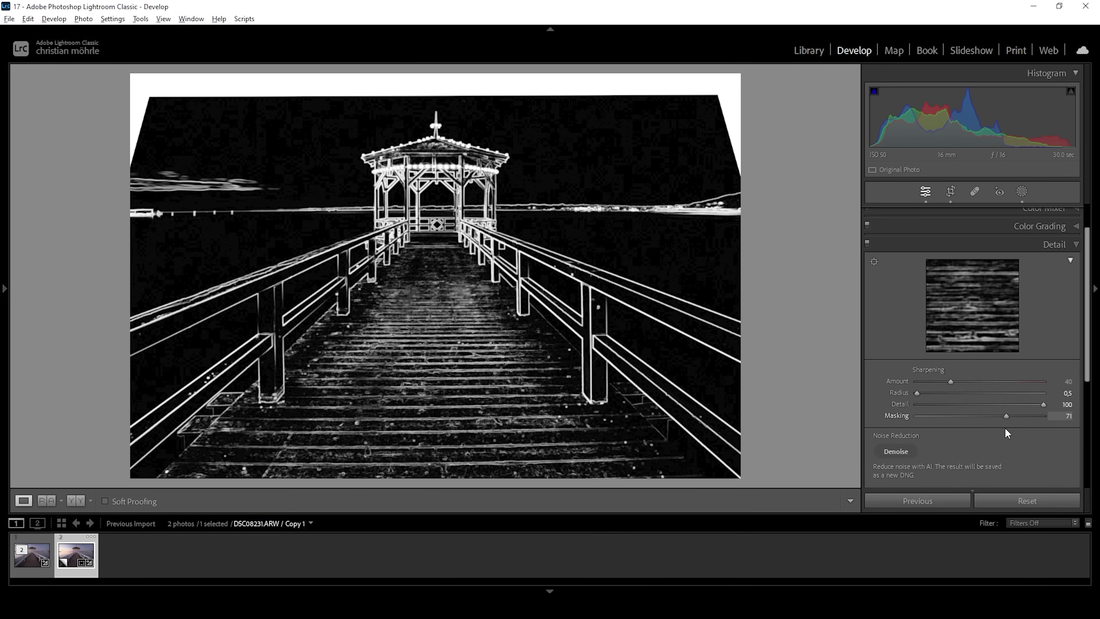
left_click_drag(1006, 428, 1006, 429)
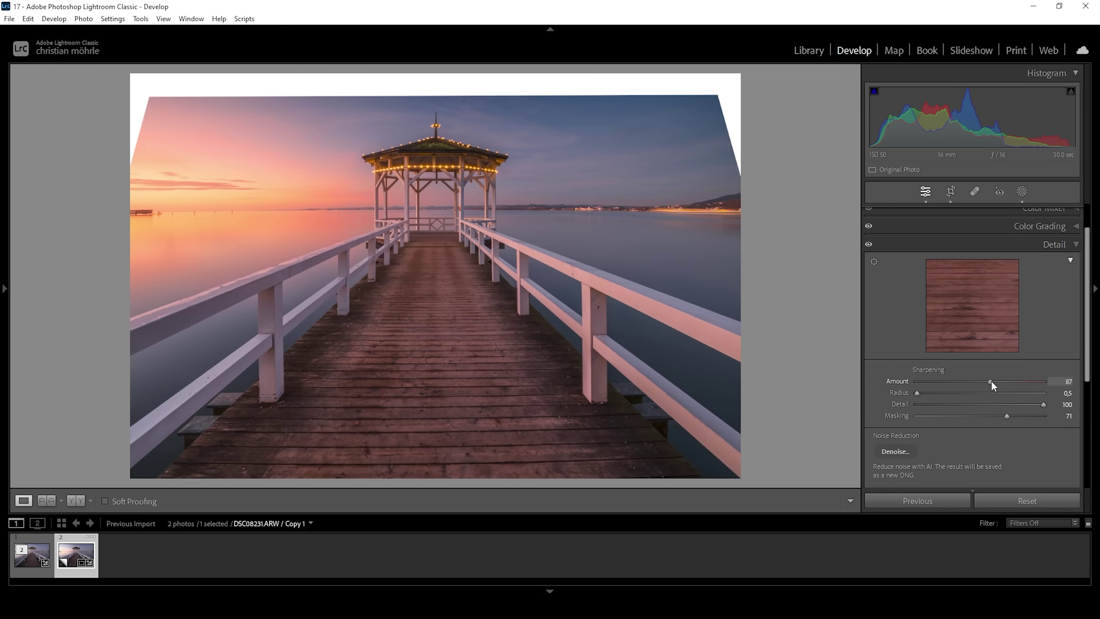
left_click(1077, 245)
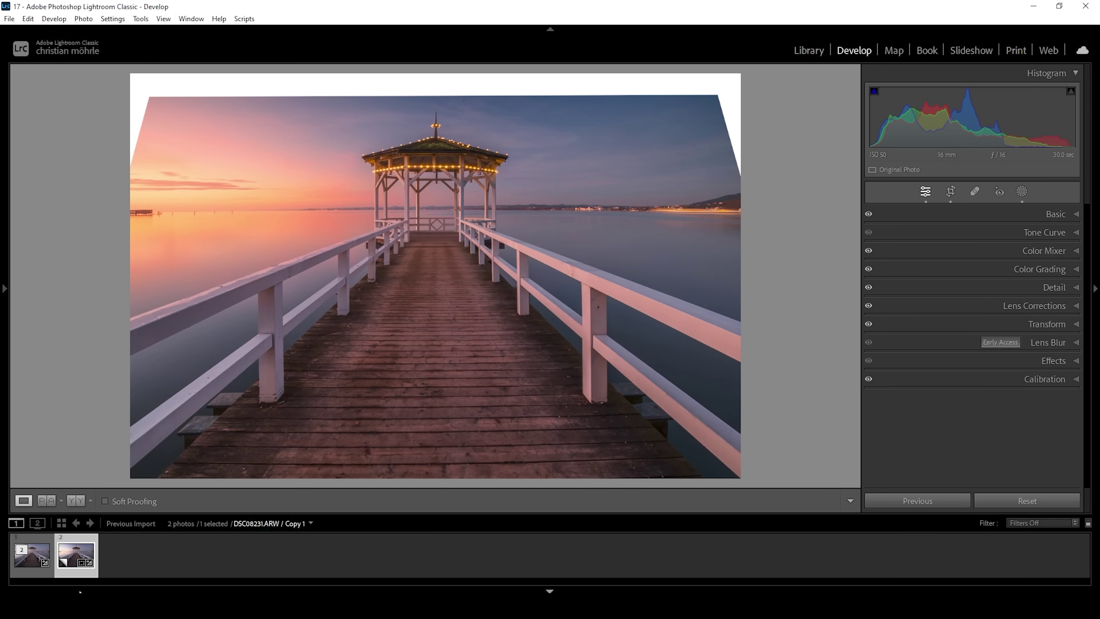
Open the edited virtual copy of the photo in Adobe Photoshop 2024
right_click(71, 576)
mouse_move(150, 303)
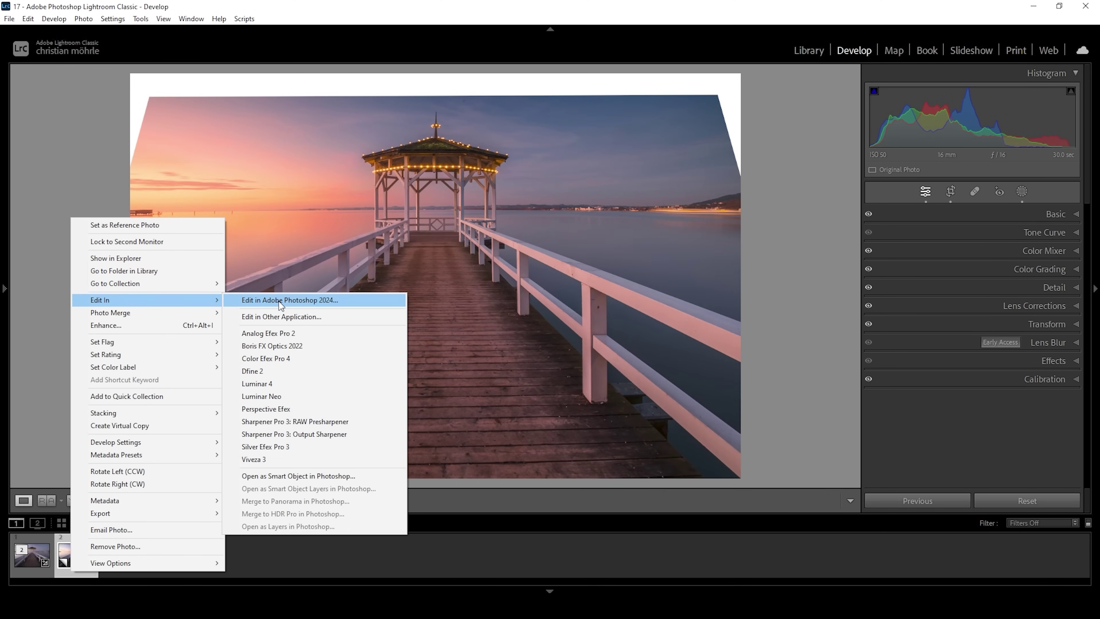
left_click(279, 301)
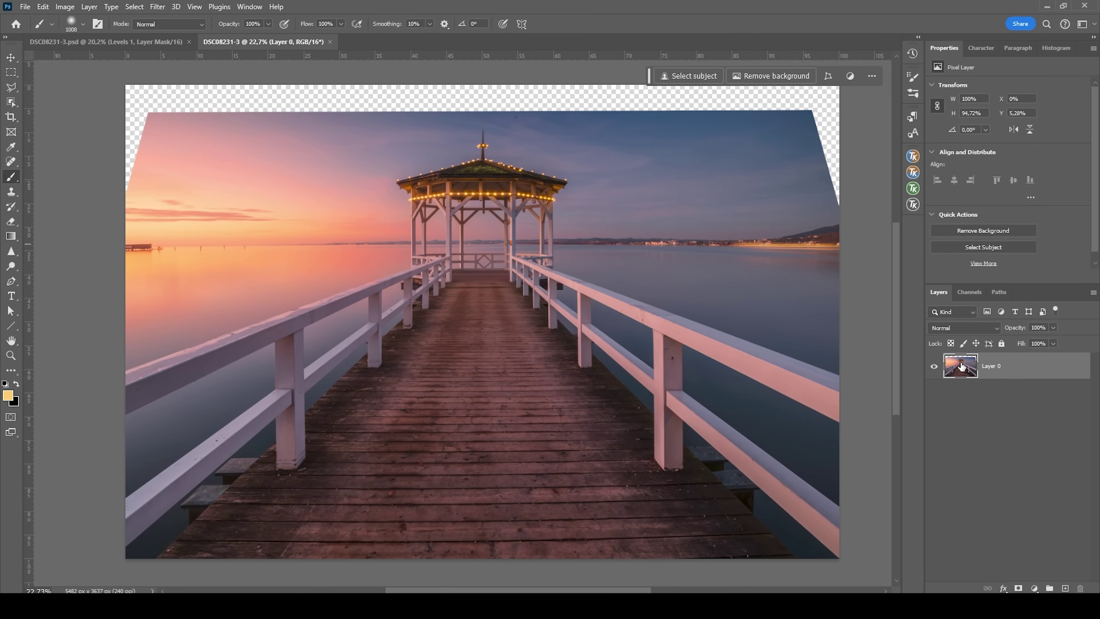
Select the transparent areas around the photo from Layer 0's inverted outline and expand the selection by 2 pixels
left_click_drag(969, 369, 964, 372)
left_click(964, 372, "ctrl")
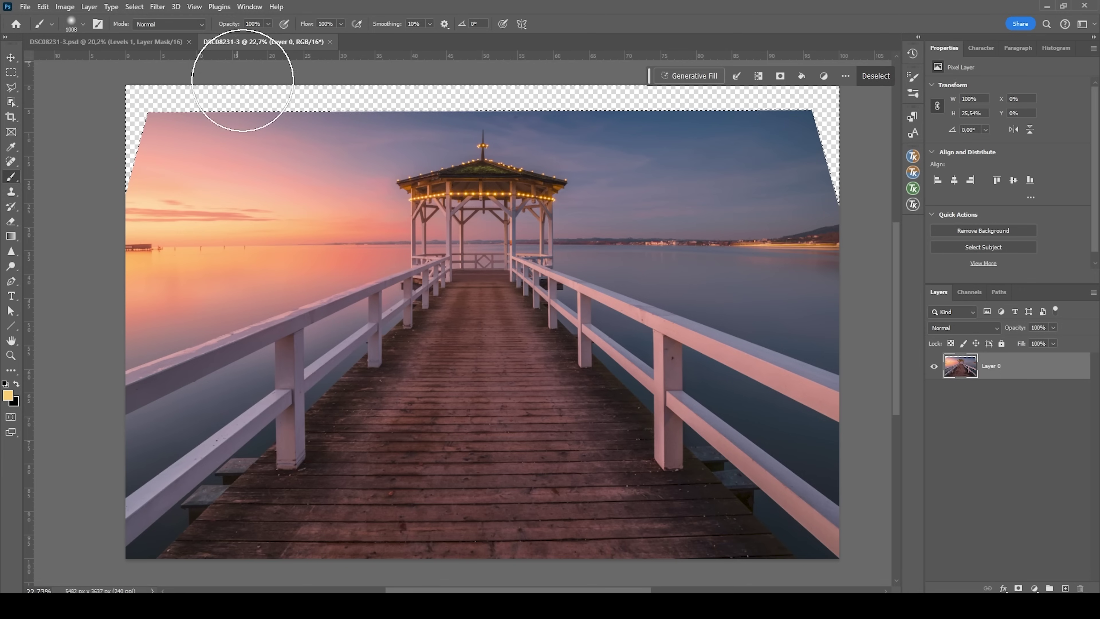
left_click(135, 7)
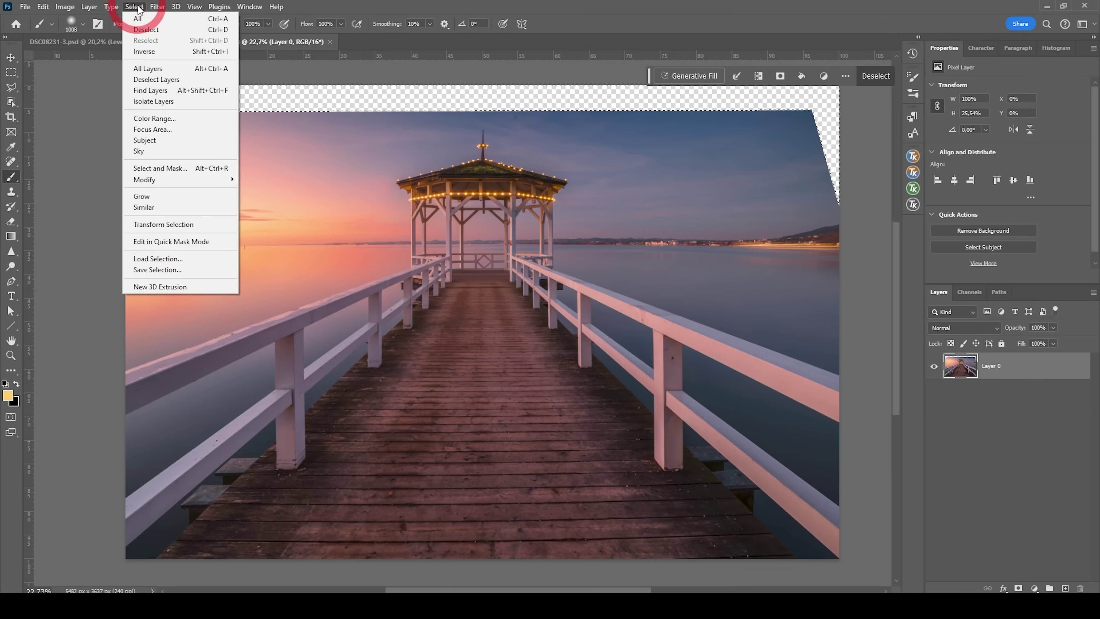
mouse_move(195, 180)
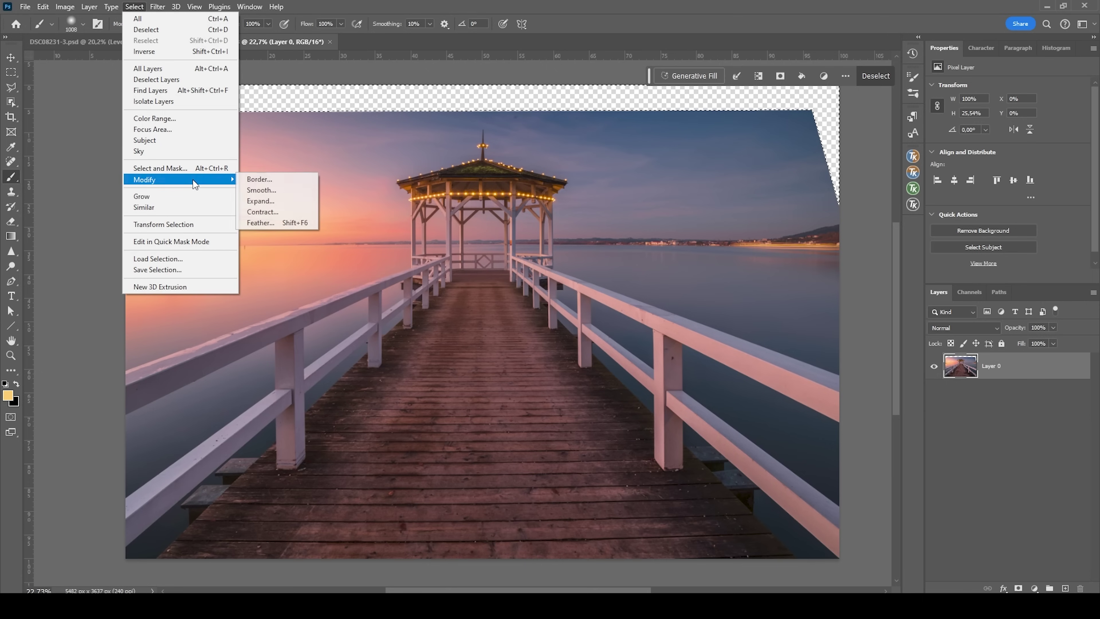
left_click(261, 201)
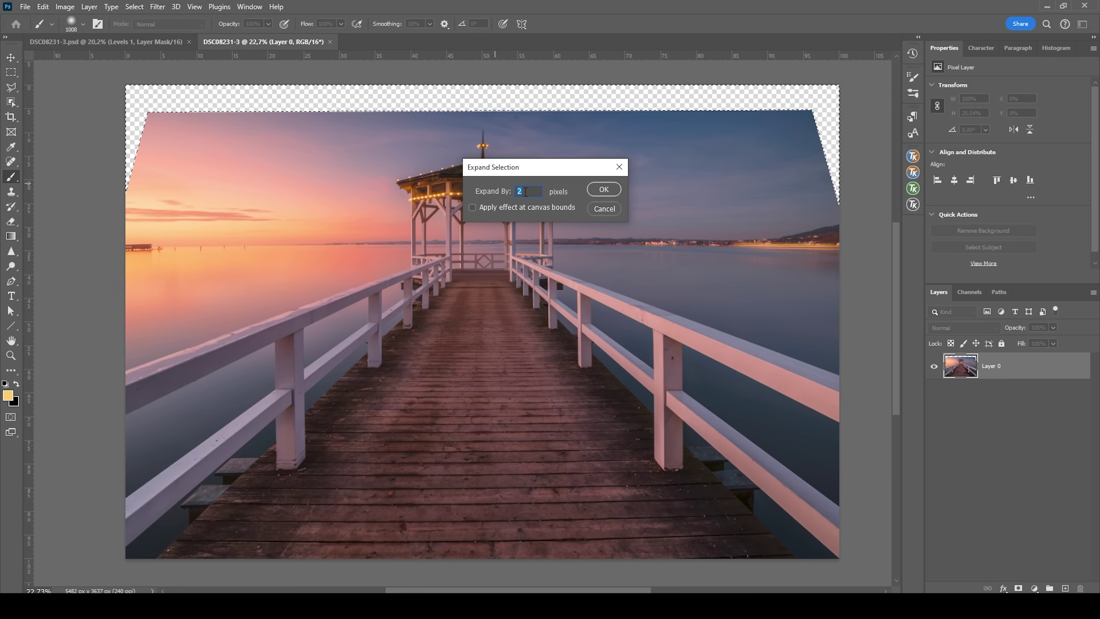
left_click(604, 190)
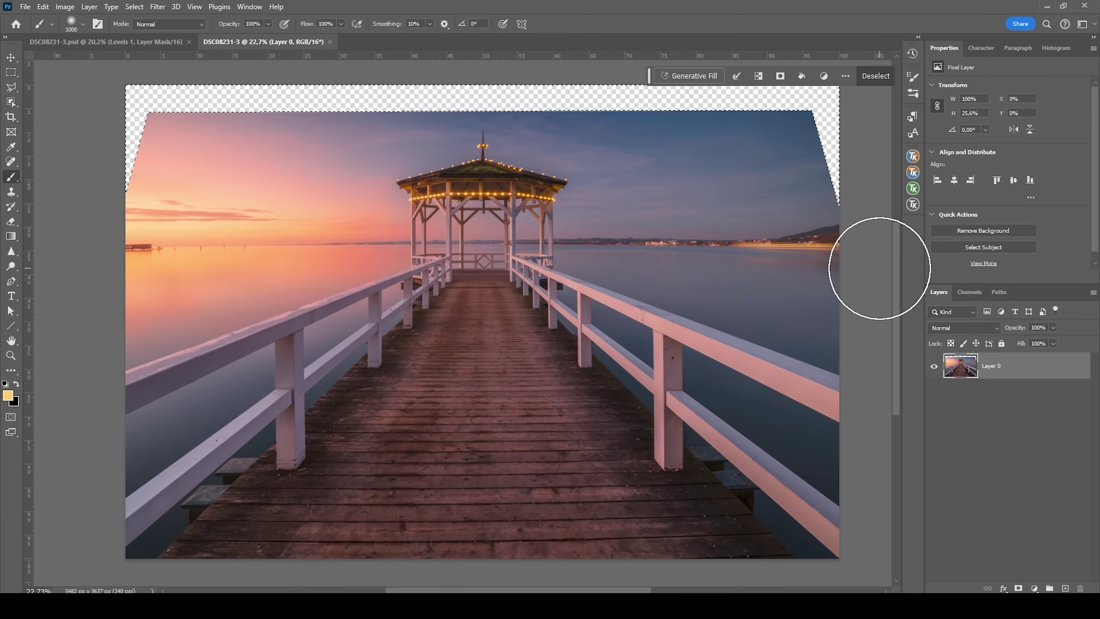
Fill the selected empty edges with Content-Aware in Normal mode at 100% opacity, and clear the selection
key("shift+BackSpace")
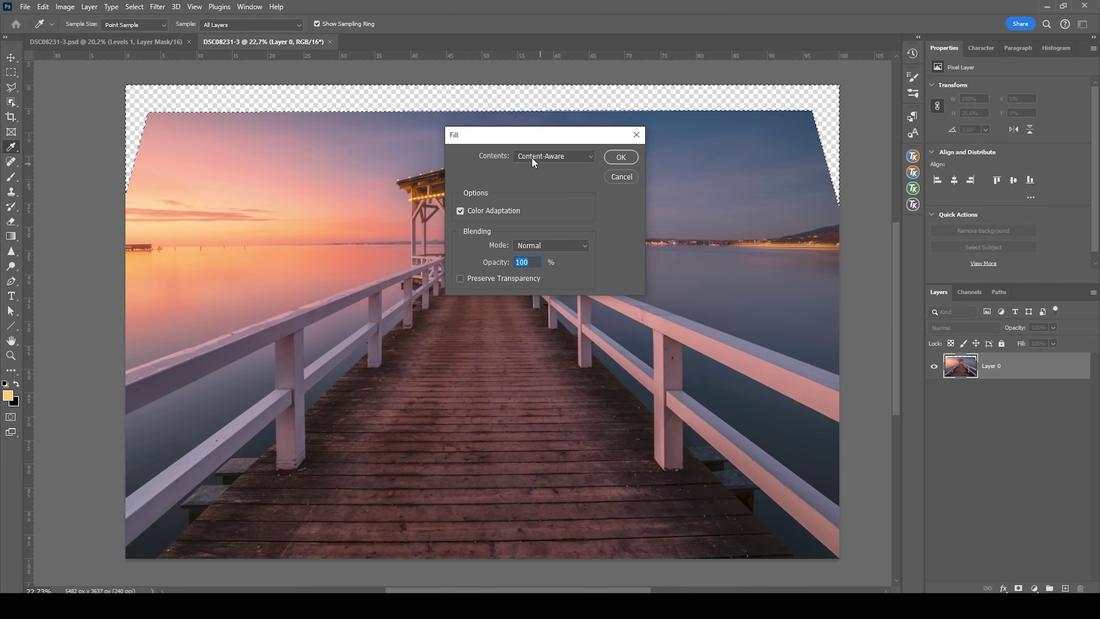
left_click(621, 157)
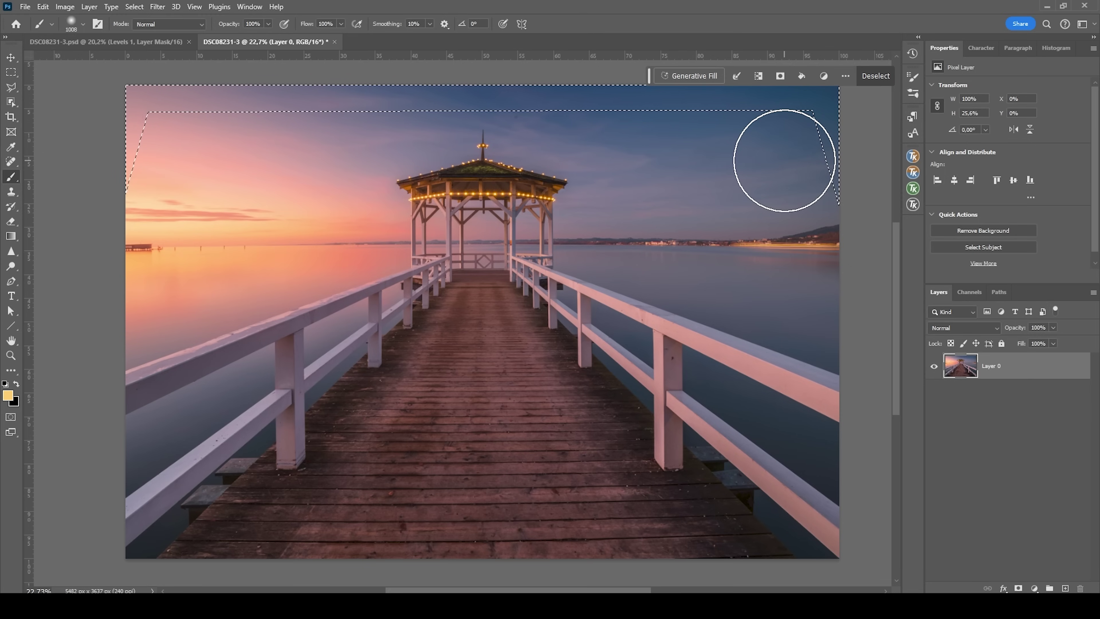
key("ctrl+d")
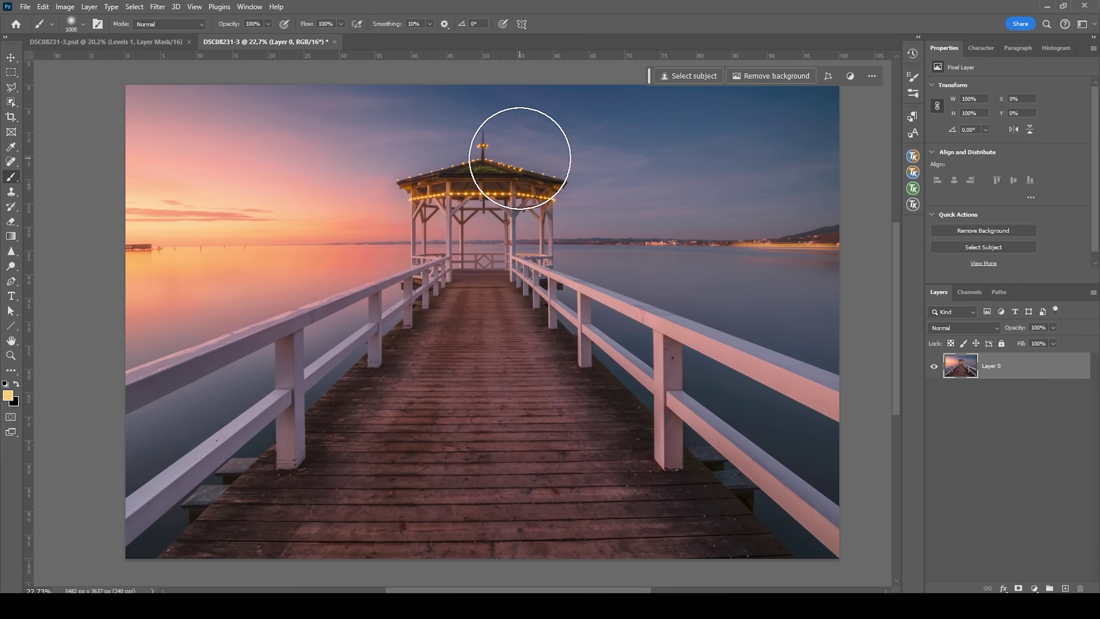
scroll(606, 324, "left", 1)
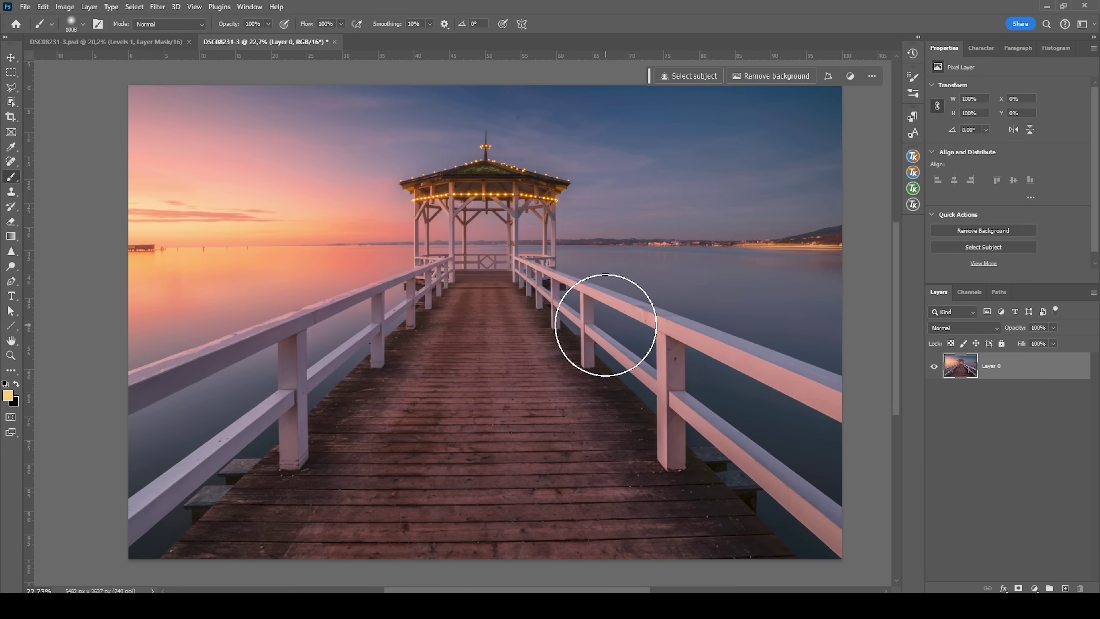